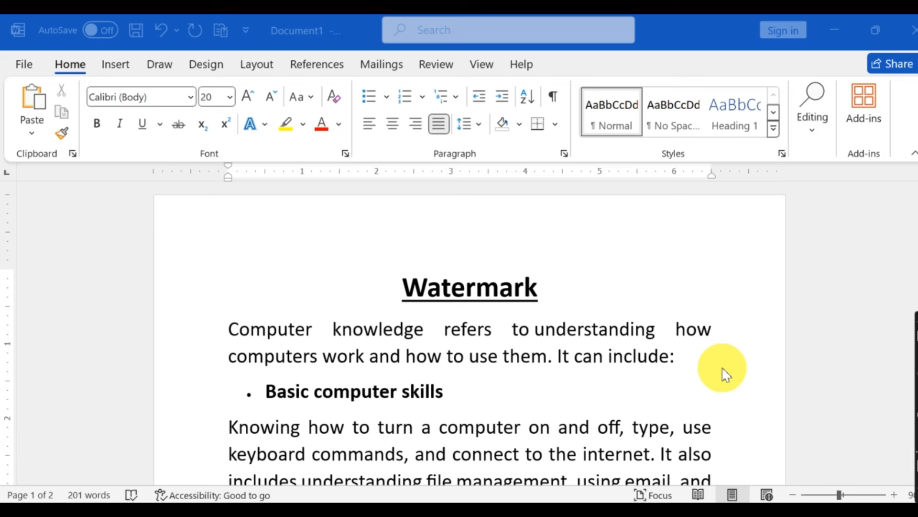
# Step: Look through the document's headings and paragraphs on basic computer skills, parts, software and storage
pyautogui.scroll(-1, 475, 354)
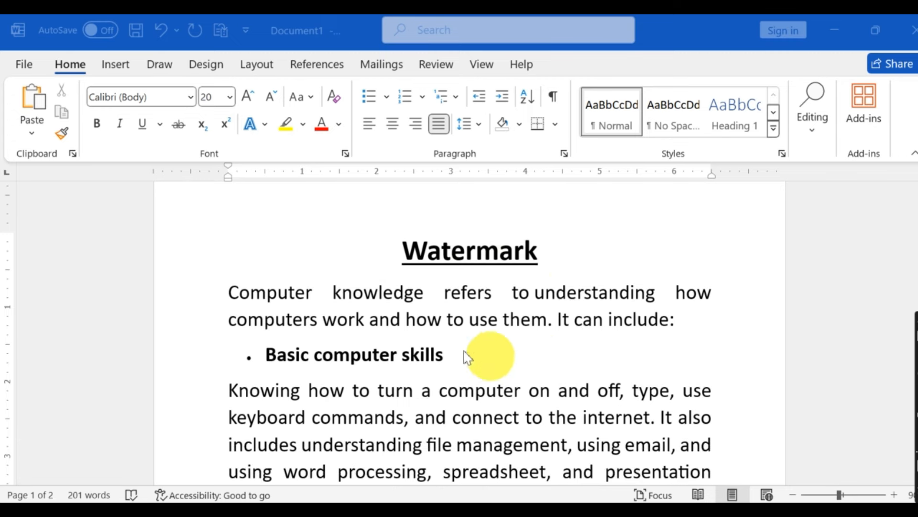
pyautogui.scroll(-2, 526, 387)
pyautogui.scroll(2, 526, 386)
pyautogui.scroll(-2, 495, 356)
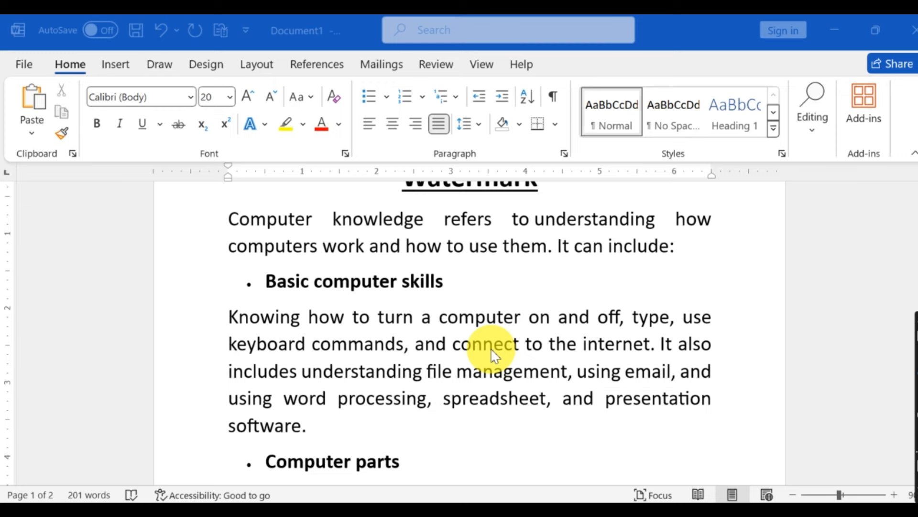
pyautogui.scroll(-2, 495, 356)
pyautogui.scroll(5, 486, 353)
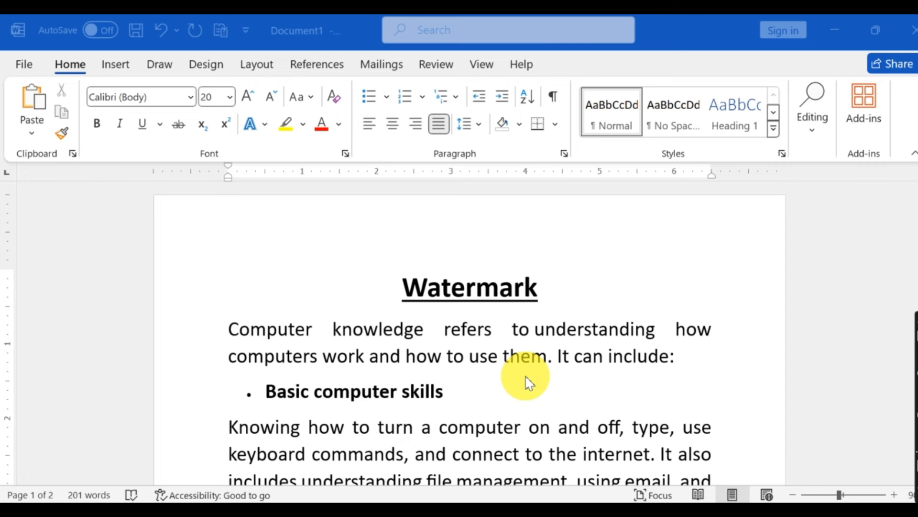
pyautogui.scroll(-3, 530, 388)
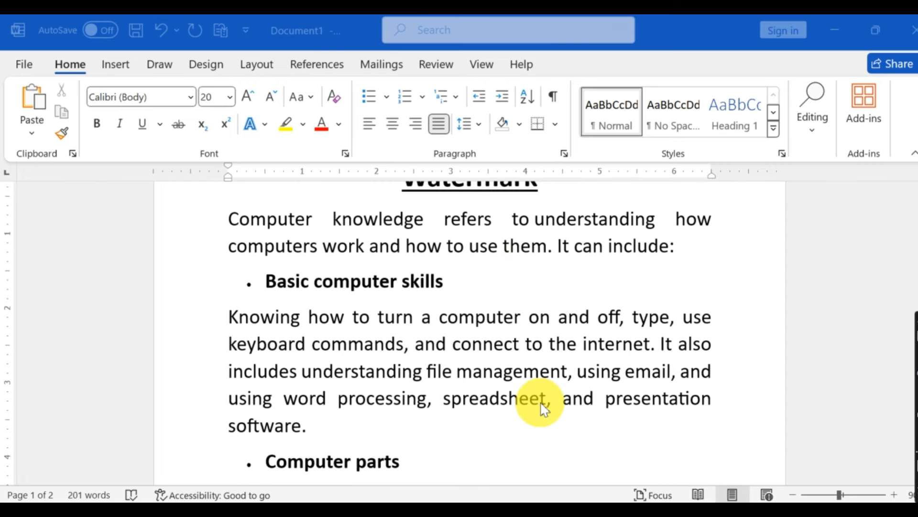
pyautogui.scroll(-2, 445, 330)
pyautogui.scroll(3, 461, 359)
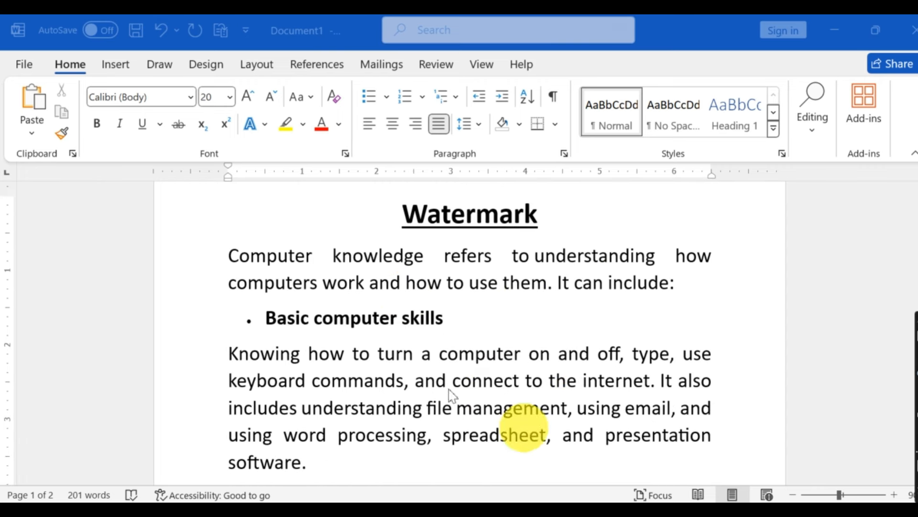
pyautogui.scroll(-3, 505, 378)
pyautogui.scroll(3, 507, 377)
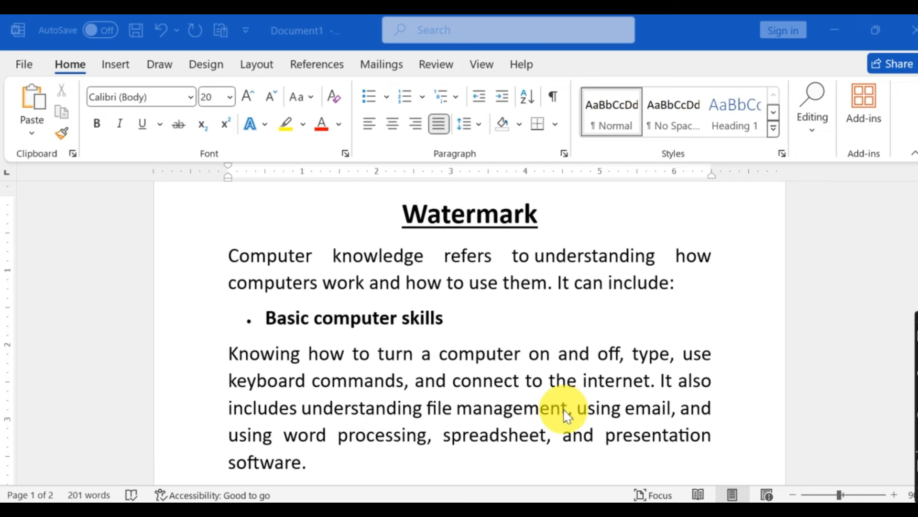
pyautogui.scroll(-6, 475, 287)
pyautogui.scroll(-6, 479, 340)
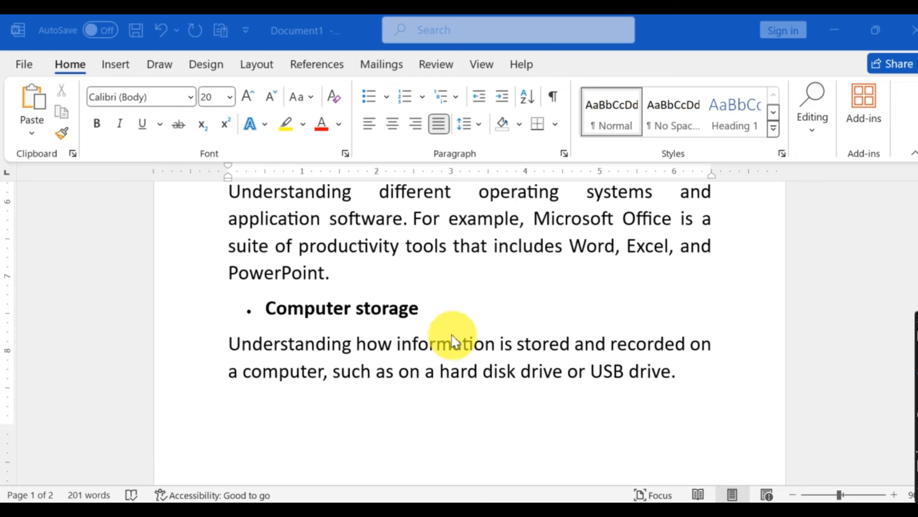
pyautogui.scroll(4, 439, 352)
pyautogui.scroll(2, 454, 354)
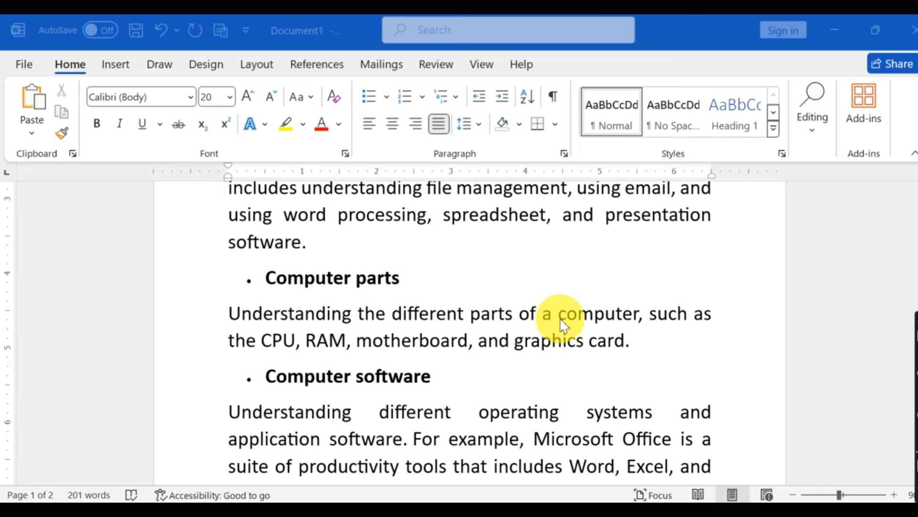
pyautogui.scroll(3, 547, 301)
pyautogui.scroll(2, 548, 301)
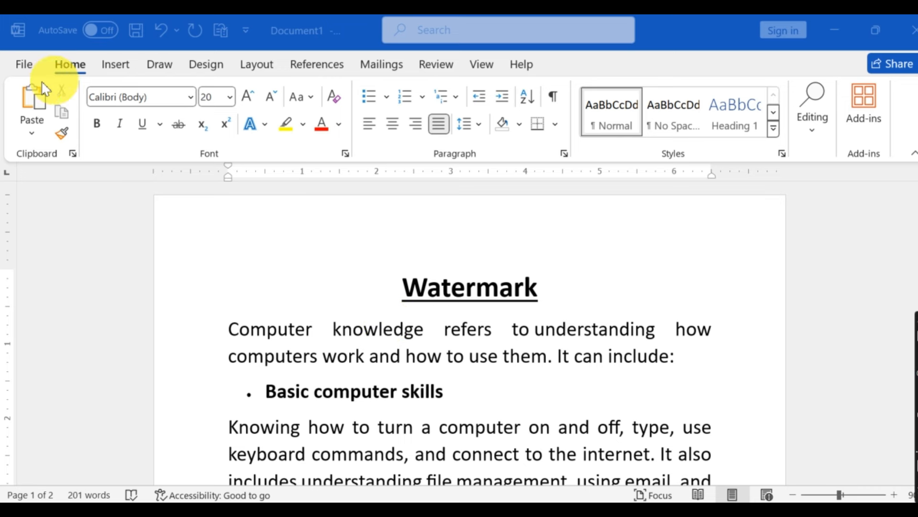
# Step: Add the built-in CONFIDENTIAL 1 diagonal watermark to the document
pyautogui.click(206, 63)
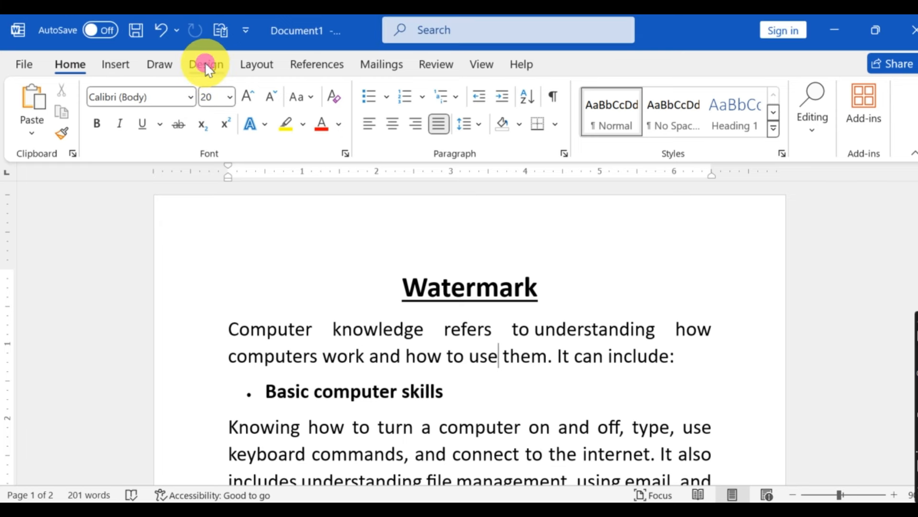
pyautogui.click(207, 67)
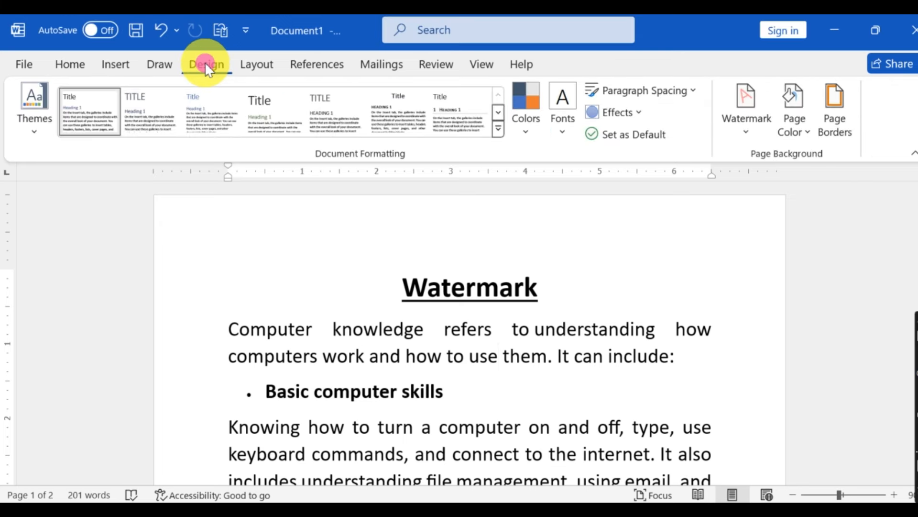
pyautogui.click(750, 138)
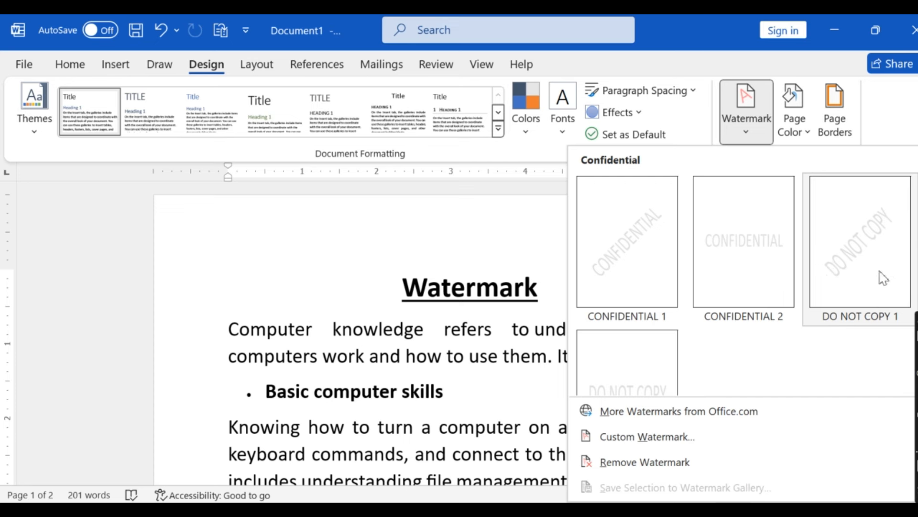
pyautogui.scroll(-3, 689, 318)
pyautogui.scroll(3, 655, 301)
pyautogui.scroll(-5, 611, 369)
pyautogui.scroll(5, 625, 322)
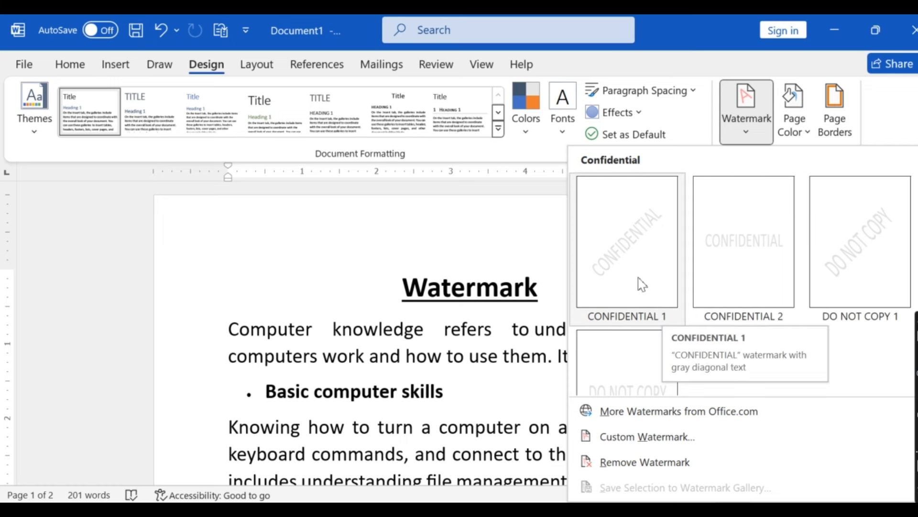
pyautogui.click(634, 265)
# Step: Examine how the CONFIDENTIAL watermark sits behind the text on both pages, close up and zoomed out
pyautogui.scroll(-5, 611, 353)
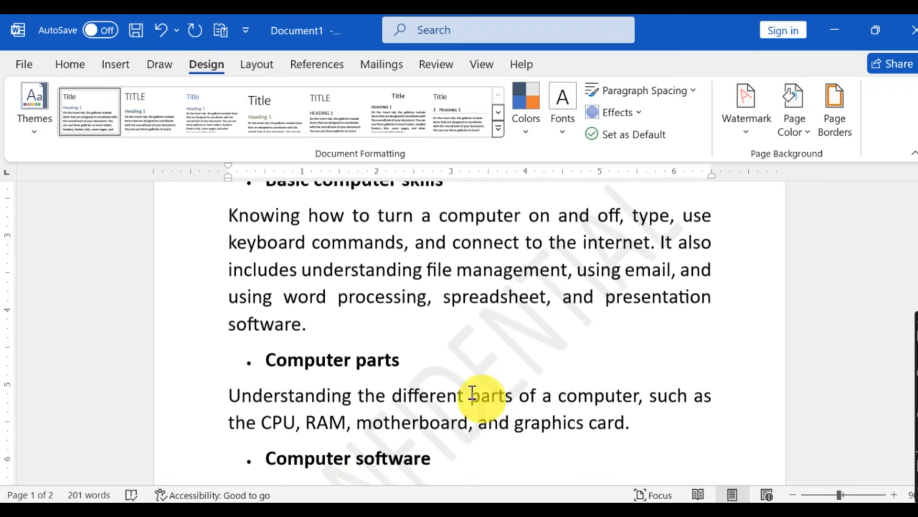
pyautogui.scroll(-2, 473, 393)
pyautogui.click(404, 354)
pyautogui.moveTo(405, 355); pyautogui.dragTo(545, 258)
pyautogui.click(514, 351)
pyautogui.click(483, 317)
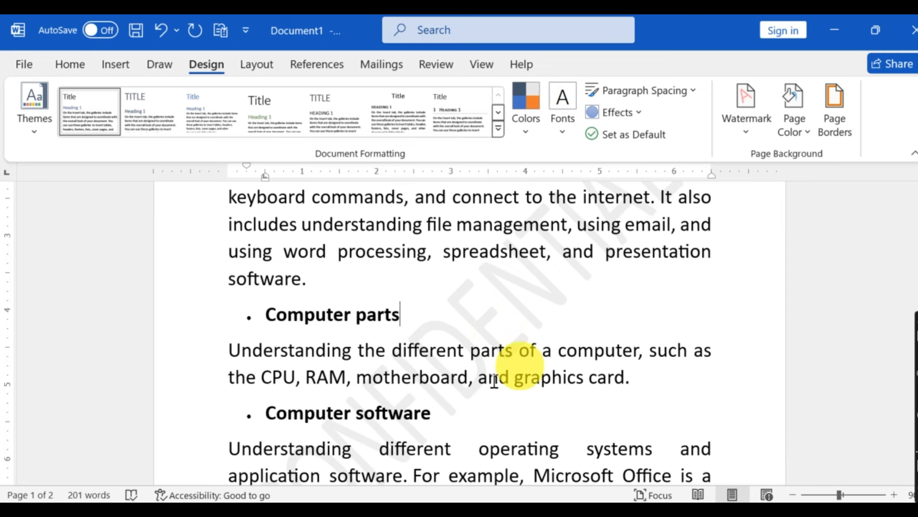
pyautogui.scroll(-5, 512, 338)
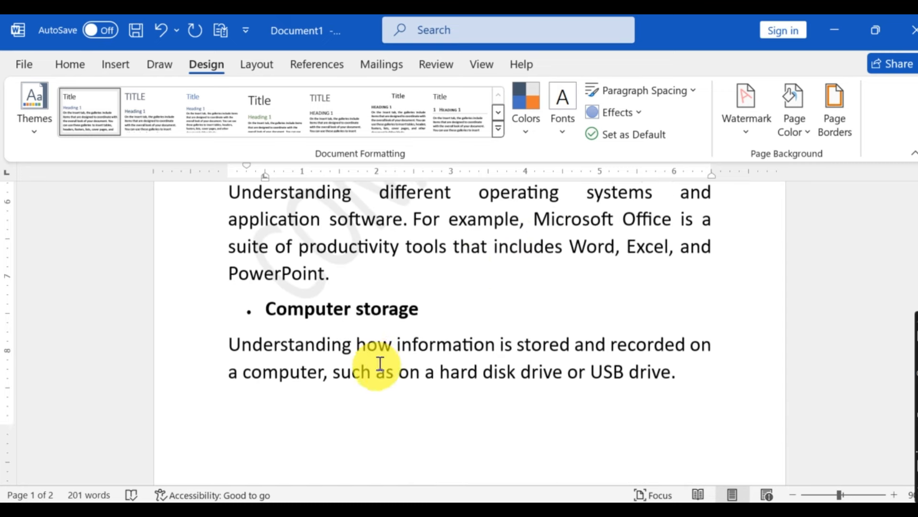
pyautogui.scroll(-2, 444, 344)
pyautogui.scroll(4, 445, 345)
pyautogui.scroll(5, 446, 345)
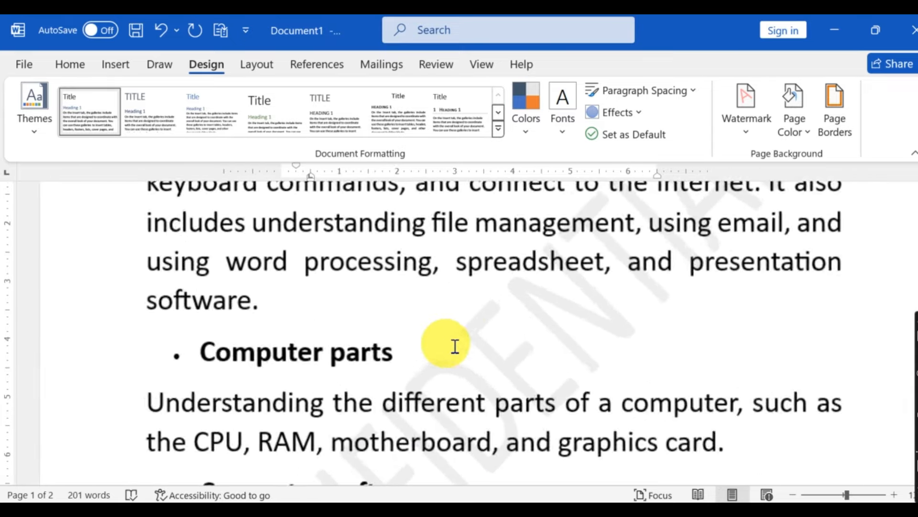
pyautogui.scroll(3, 455, 345)
pyautogui.scroll(2, 629, 343)
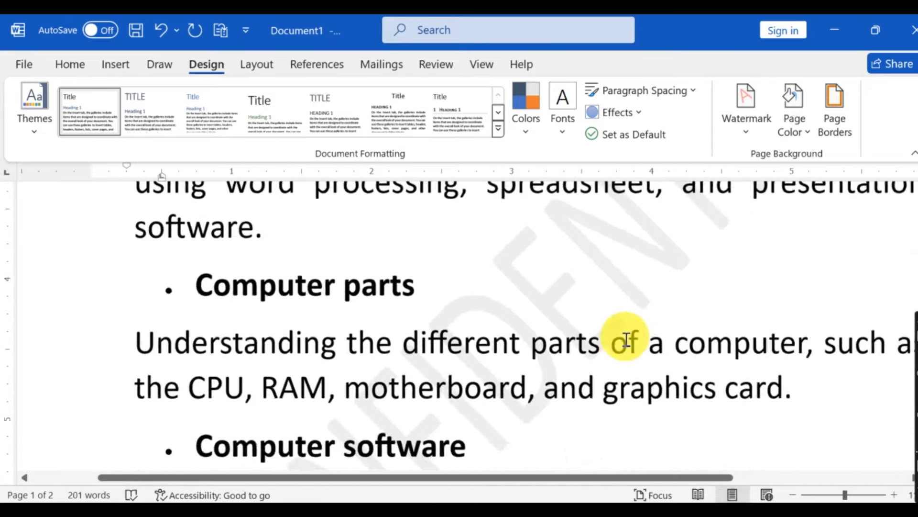
pyautogui.scroll(-5, 626, 340)
pyautogui.scroll(5, 620, 332)
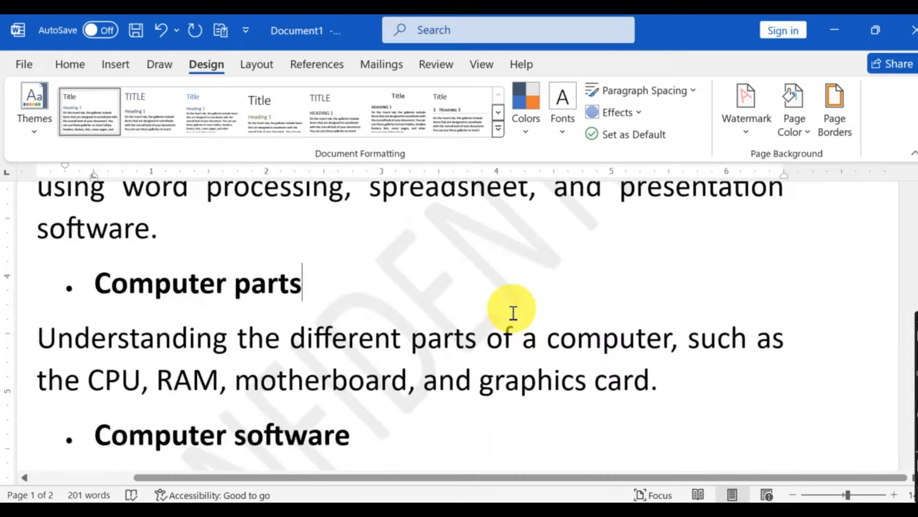
pyautogui.scroll(-5, 513, 312)
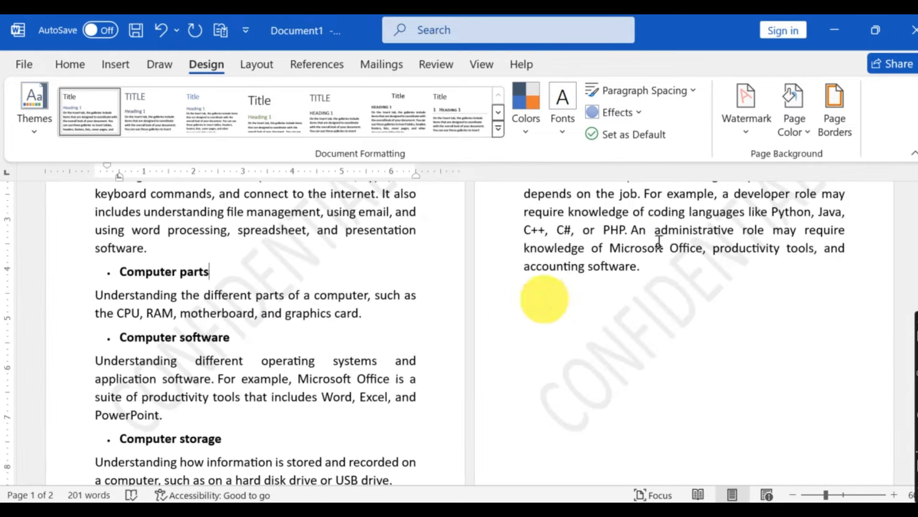
pyautogui.scroll(5, 270, 320)
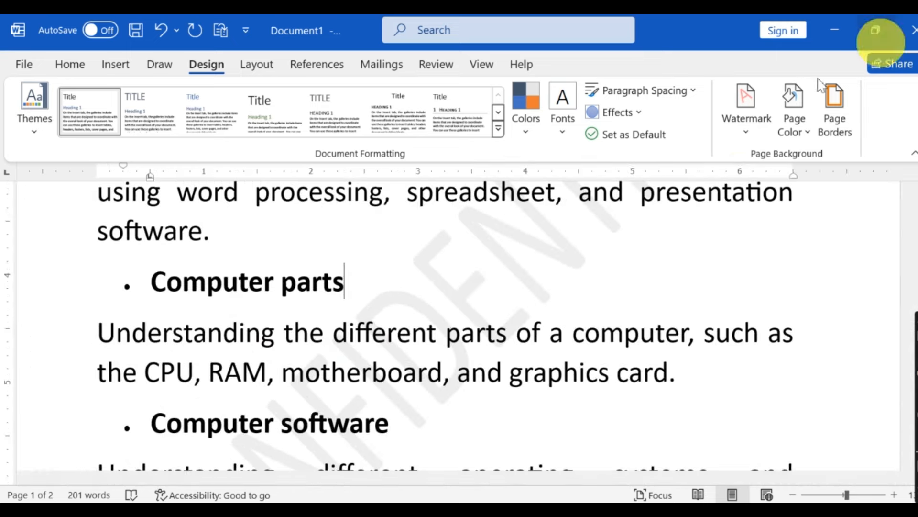
# Step: Open the custom watermark settings and apply the No watermark option to the document
pyautogui.click(744, 130)
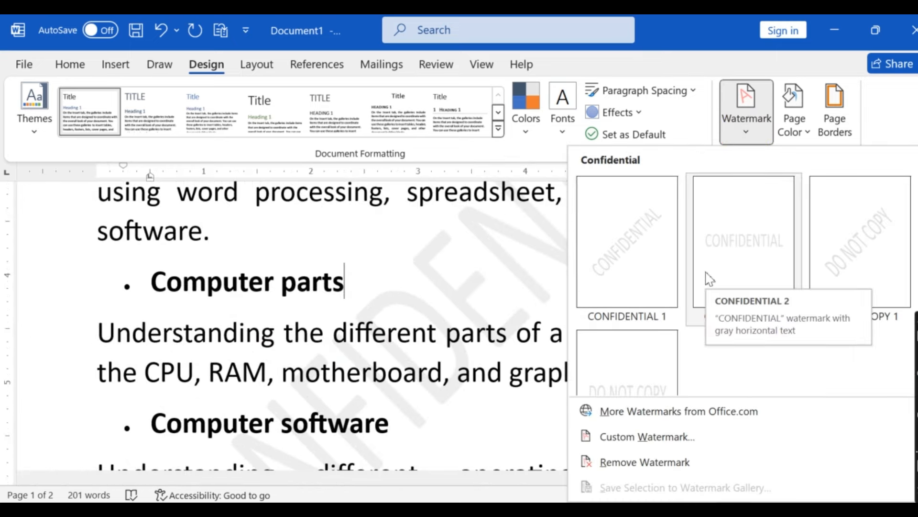
pyautogui.click(681, 437)
pyautogui.moveTo(698, 197); pyautogui.dragTo(629, 146)
pyautogui.click(551, 165)
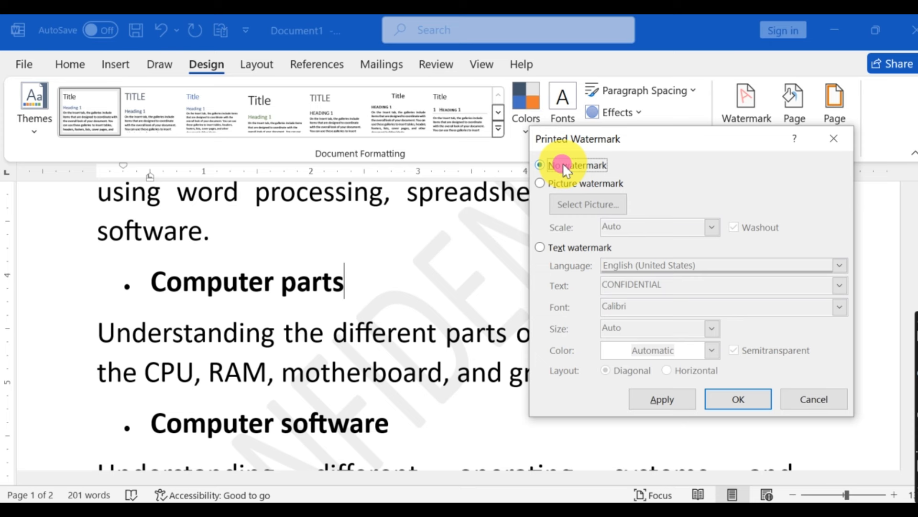
pyautogui.click(660, 399)
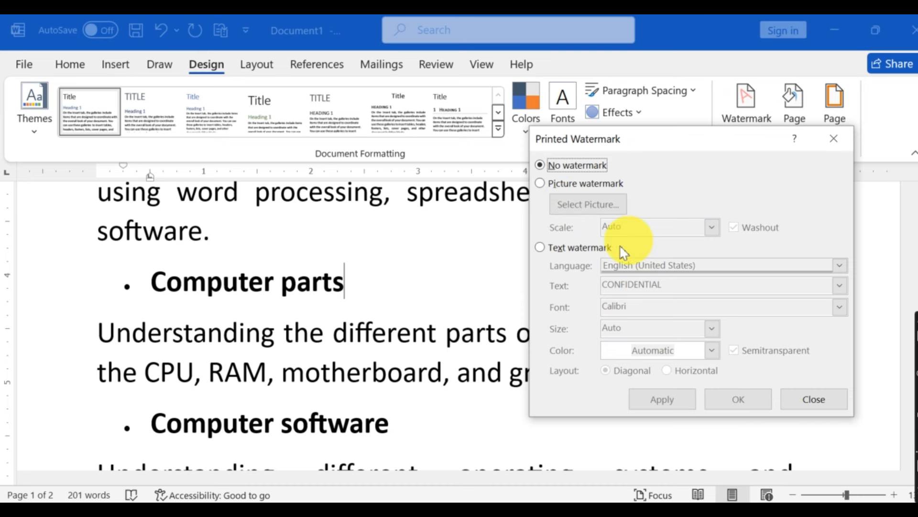
# Step: Choose a text watermark and set its text to ORBIT
pyautogui.click(566, 248)
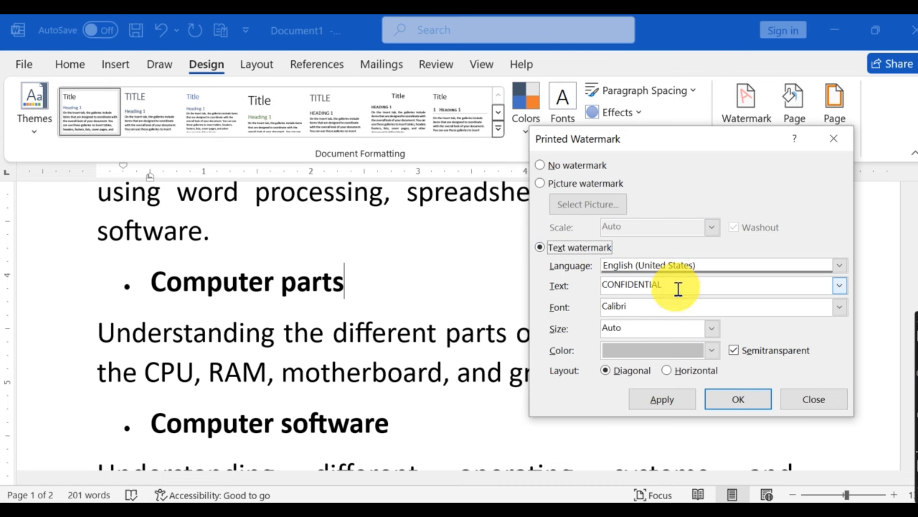
pyautogui.moveTo(677, 287); pyautogui.dragTo(554, 287)
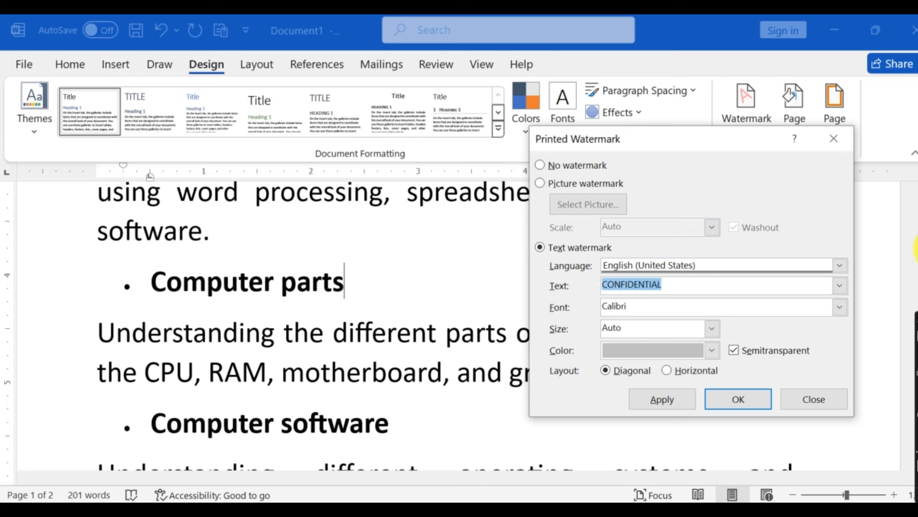
pyautogui.write('orbi')
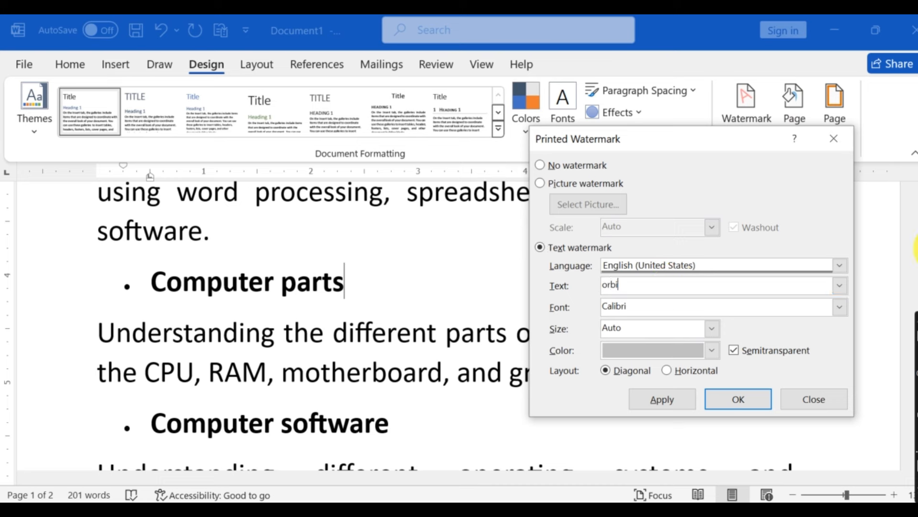
pyautogui.press('BackSpace')
pyautogui.write('ORBIT')
# Step: Set the watermark text's font to Bodoni MT
pyautogui.click(839, 307)
pyautogui.scroll(-5, 703, 352)
pyautogui.scroll(5, 696, 358)
pyautogui.scroll(7, 643, 363)
pyautogui.scroll(-1, 641, 368)
pyautogui.scroll(-1, 641, 368)
pyautogui.click(642, 366)
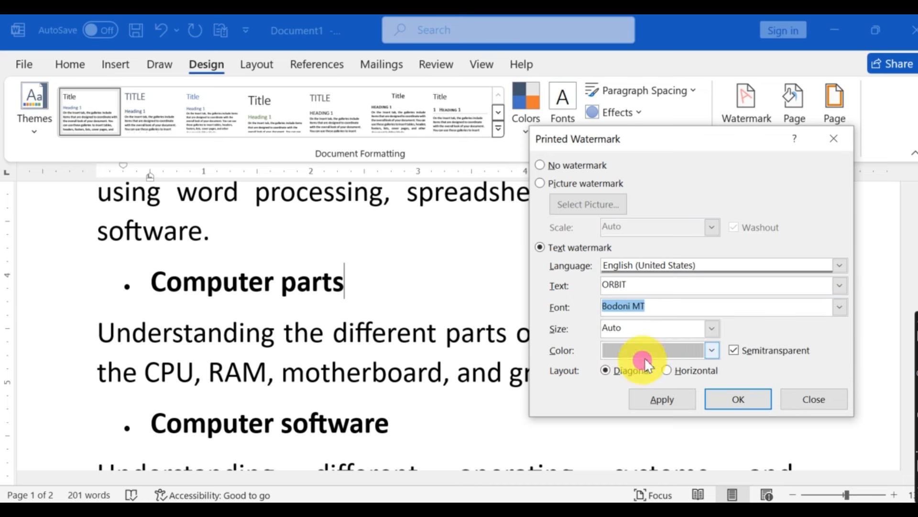
# Step: Set the watermark text's size to 120
pyautogui.click(712, 329)
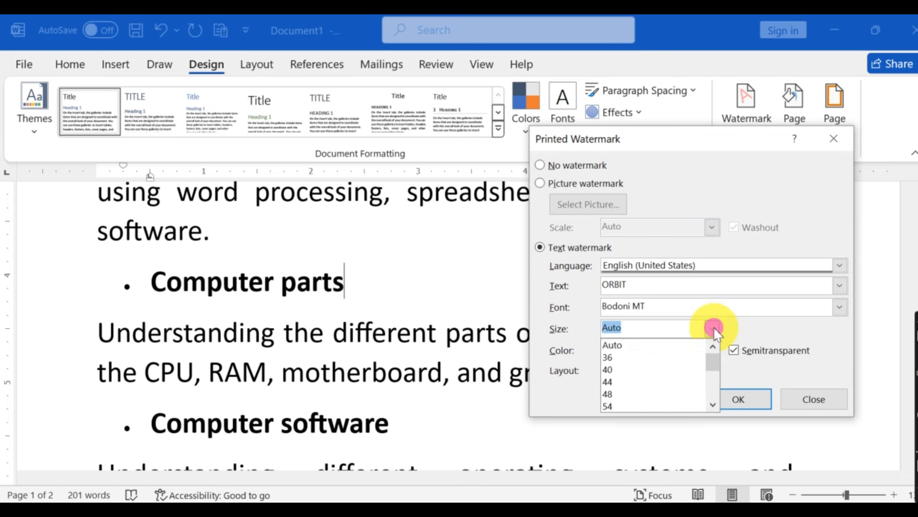
pyautogui.scroll(-3, 639, 366)
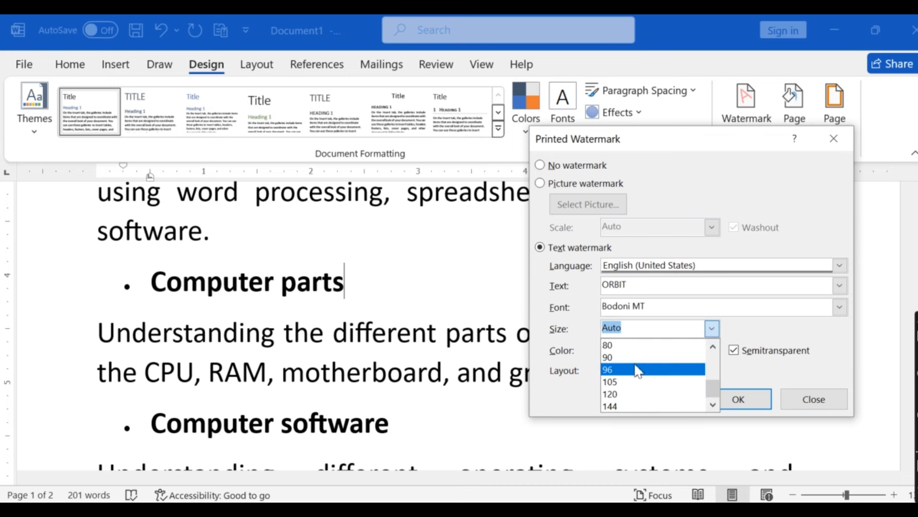
pyautogui.click(637, 395)
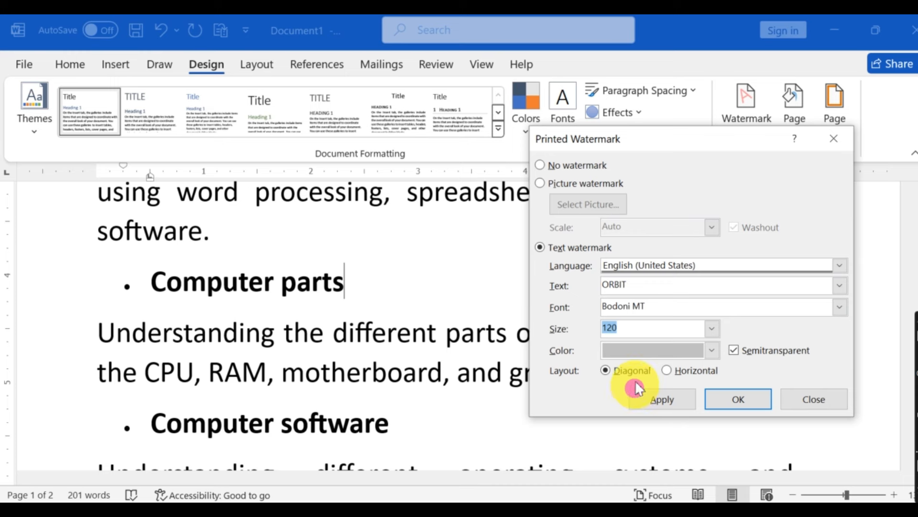
# Step: Apply the configured ORBIT text watermark to the document, keeping the watermark settings open
pyautogui.click(712, 352)
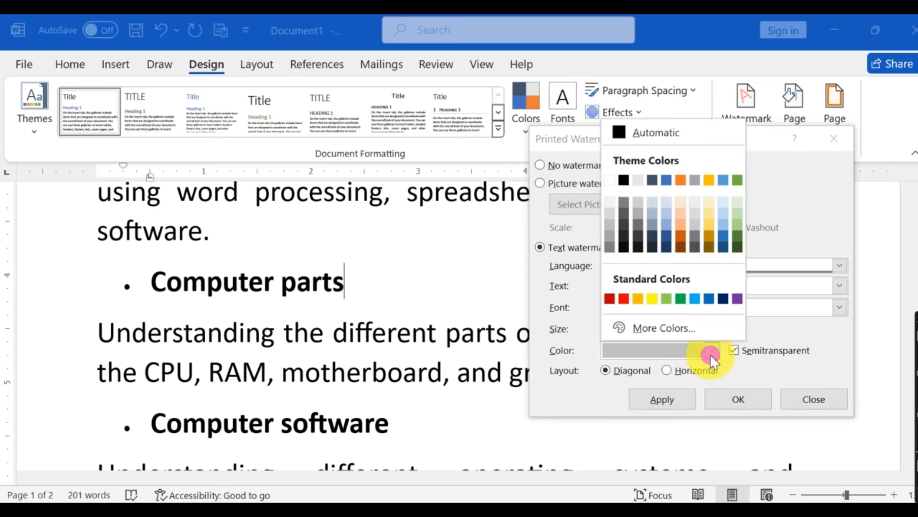
pyautogui.click(682, 350)
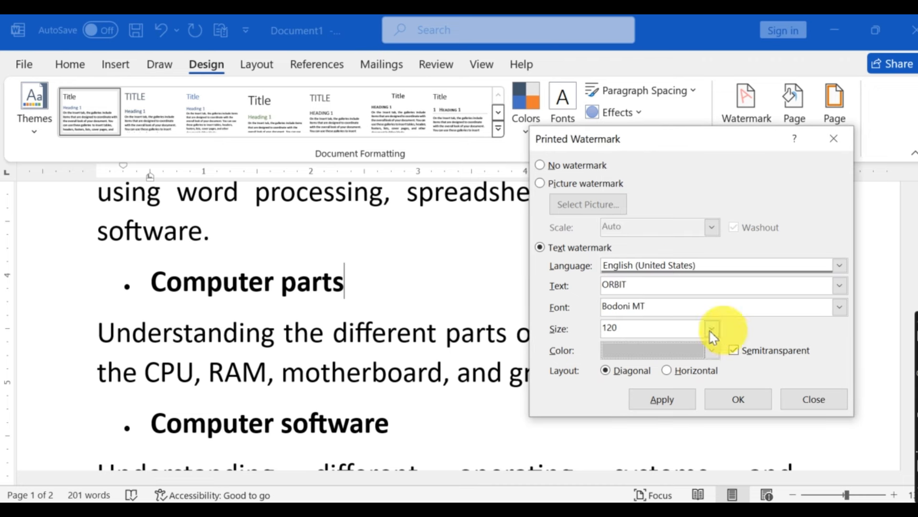
pyautogui.click(674, 398)
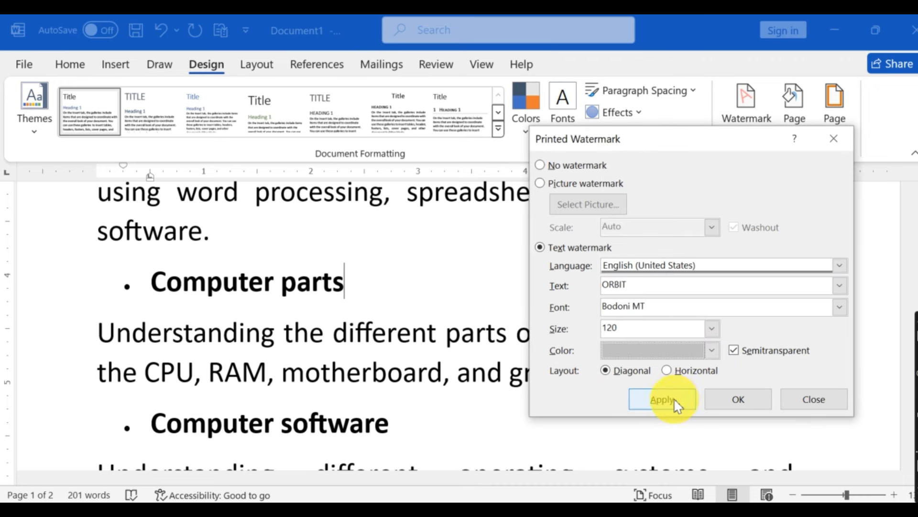
pyautogui.moveTo(697, 139); pyautogui.dragTo(684, 105)
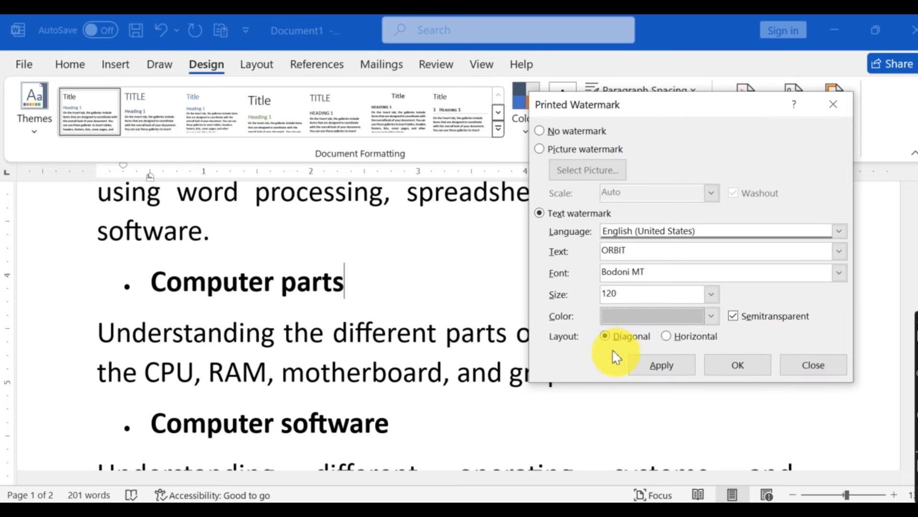
# Step: Apply the diagonal ORBIT watermark, change its layout to Horizontal and apply it again
pyautogui.click(685, 368)
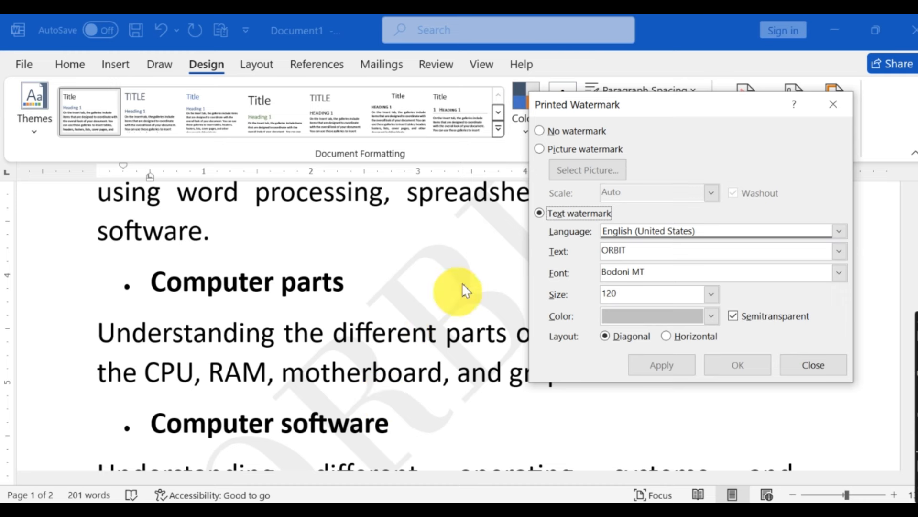
pyautogui.click(667, 336)
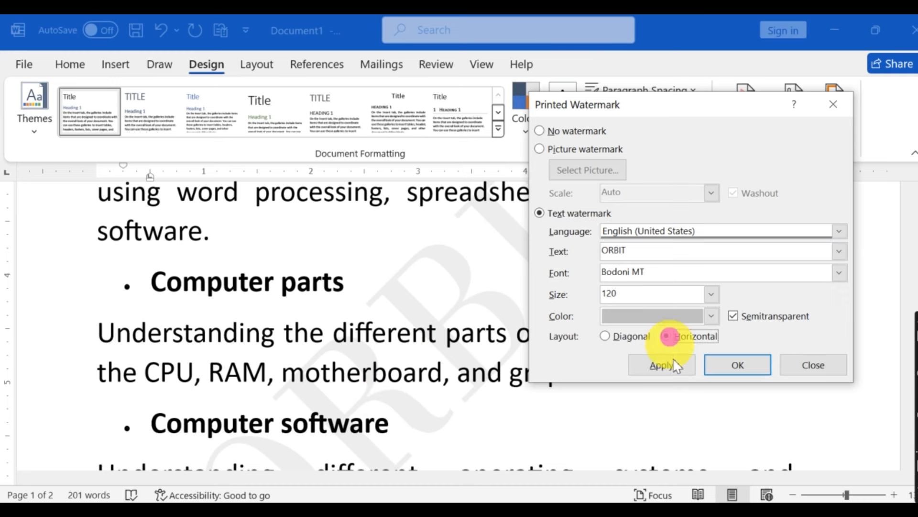
pyautogui.click(665, 365)
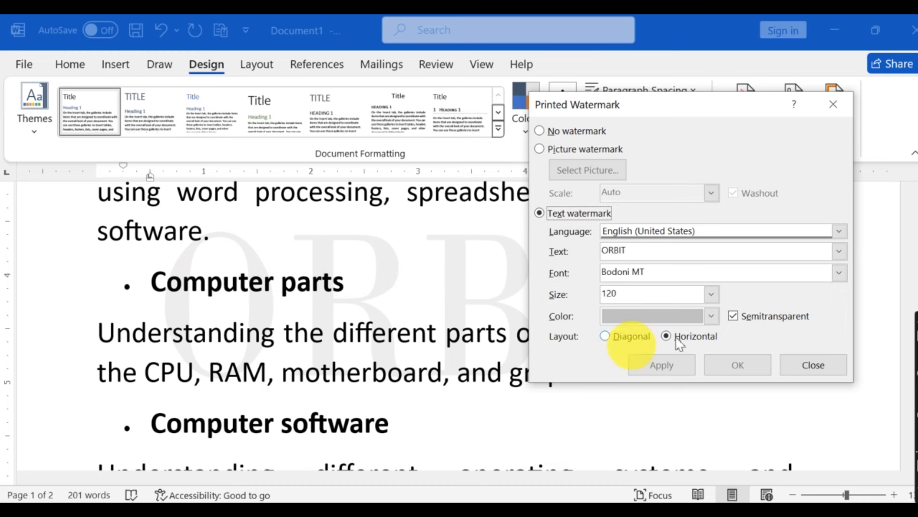
# Step: Change the ORBIT watermark's color to the standard light blue and apply it
pyautogui.click(713, 316)
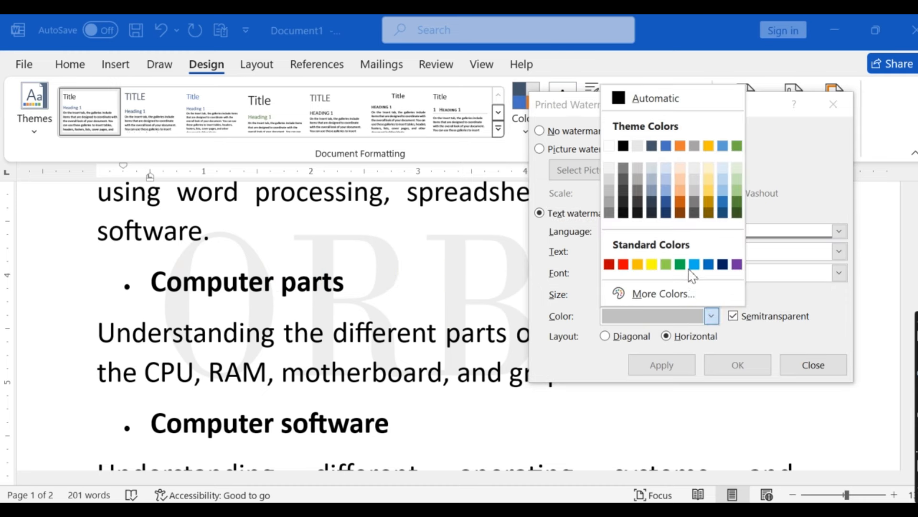
pyautogui.click(694, 264)
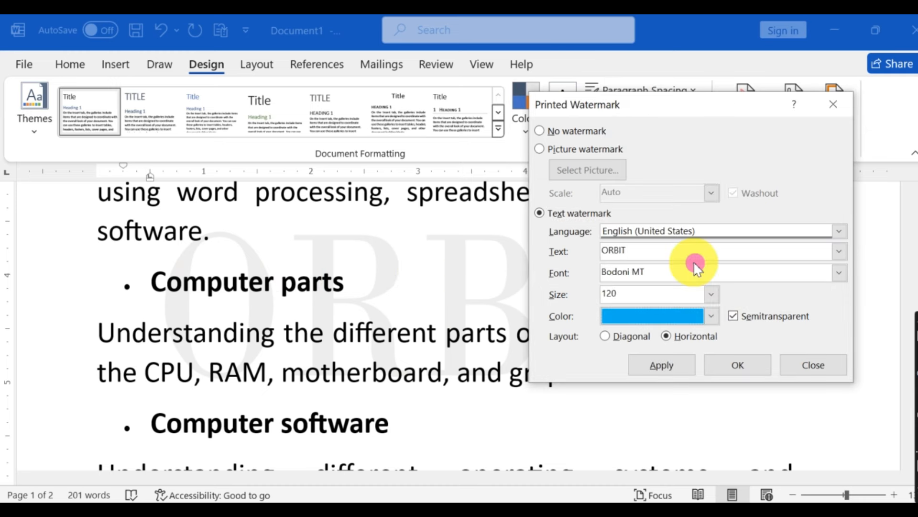
pyautogui.click(643, 367)
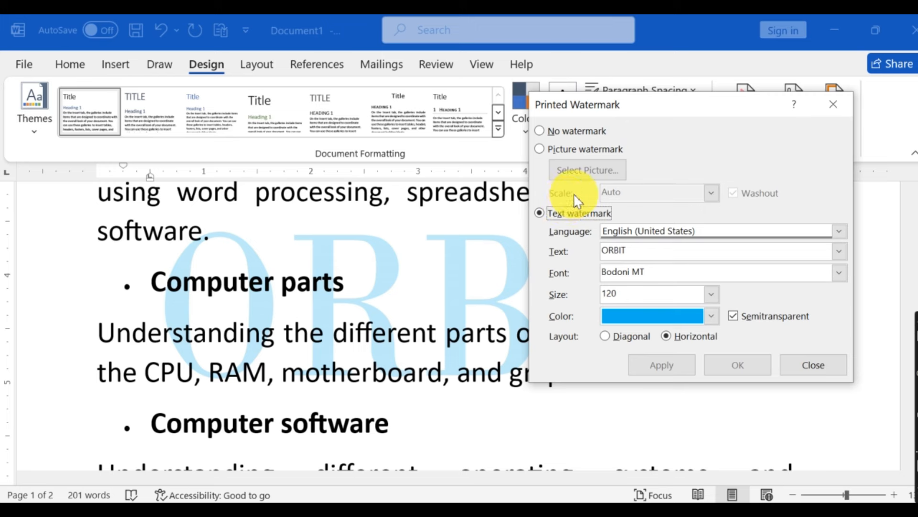
# Step: Choose the no-watermark option and apply it to clear the ORBIT watermark from the document
pyautogui.click(543, 149)
pyautogui.click(538, 132)
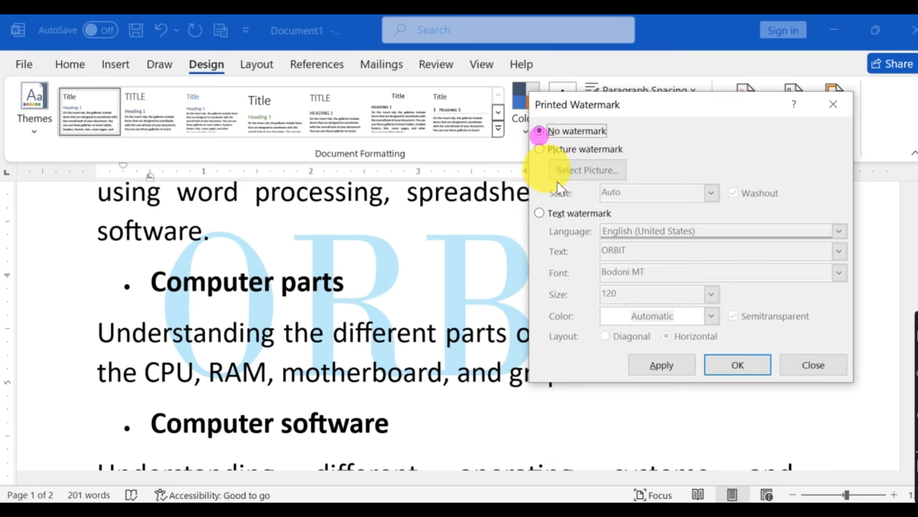
pyautogui.click(656, 363)
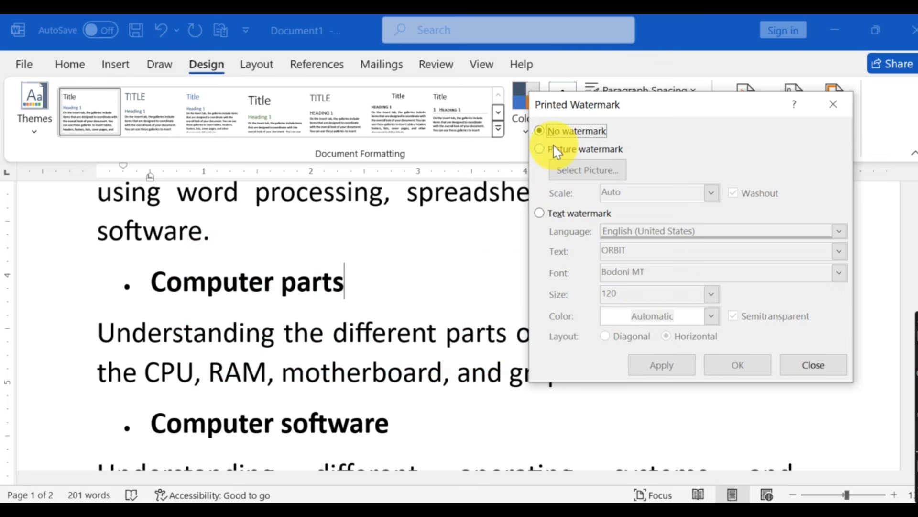
# Step: Insert the img5 file from the Pictures folder as a picture watermark and apply it, keeping the watermark settings open
pyautogui.click(542, 150)
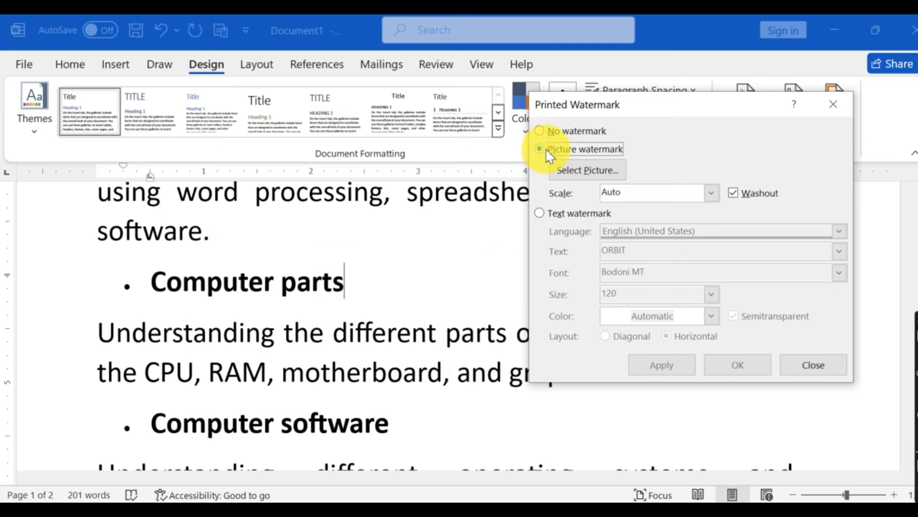
pyautogui.click(608, 177)
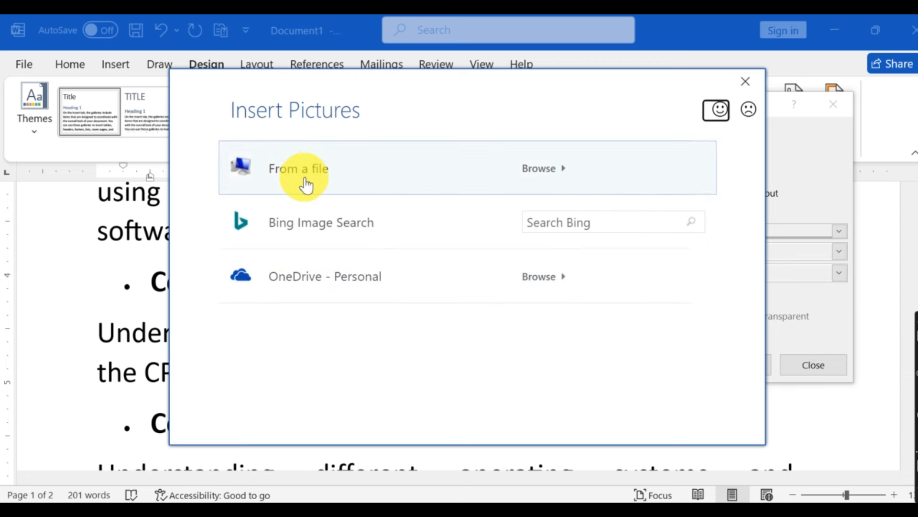
pyautogui.click(303, 170)
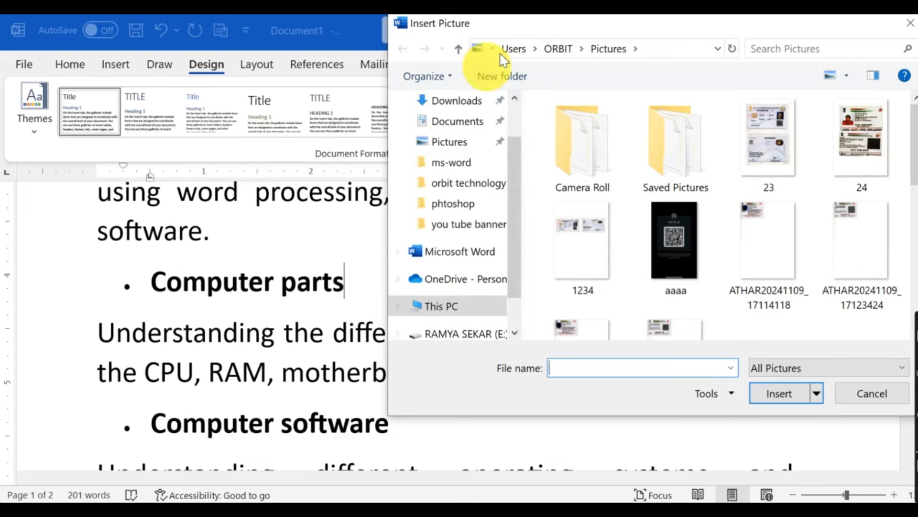
pyautogui.moveTo(529, 31); pyautogui.dragTo(313, 79)
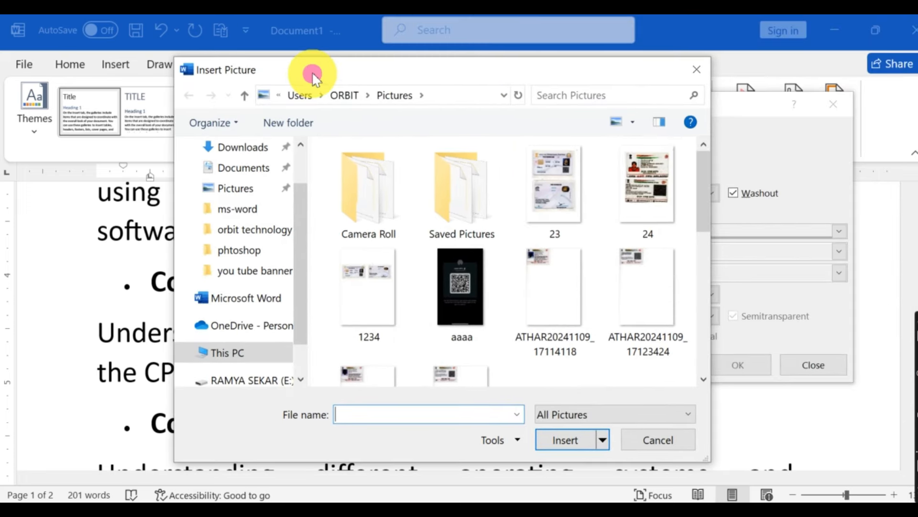
pyautogui.scroll(-5, 412, 330)
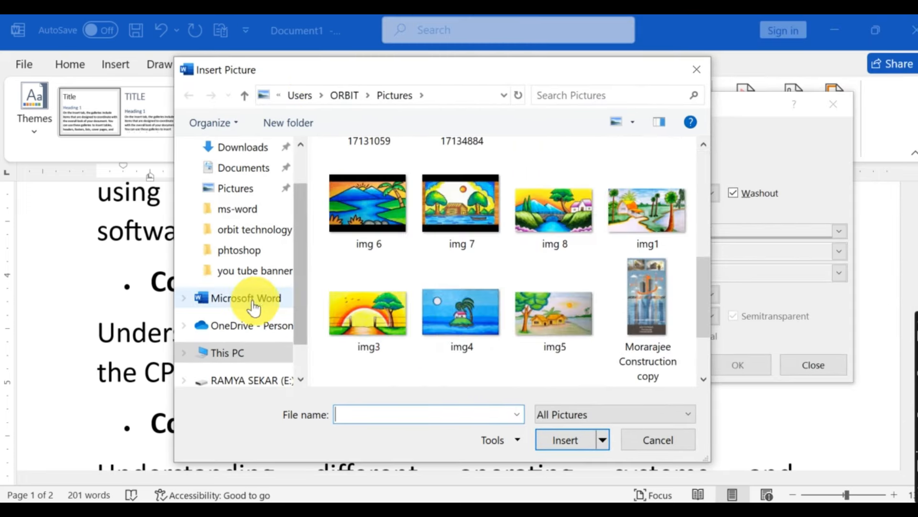
pyautogui.scroll(-2, 543, 242)
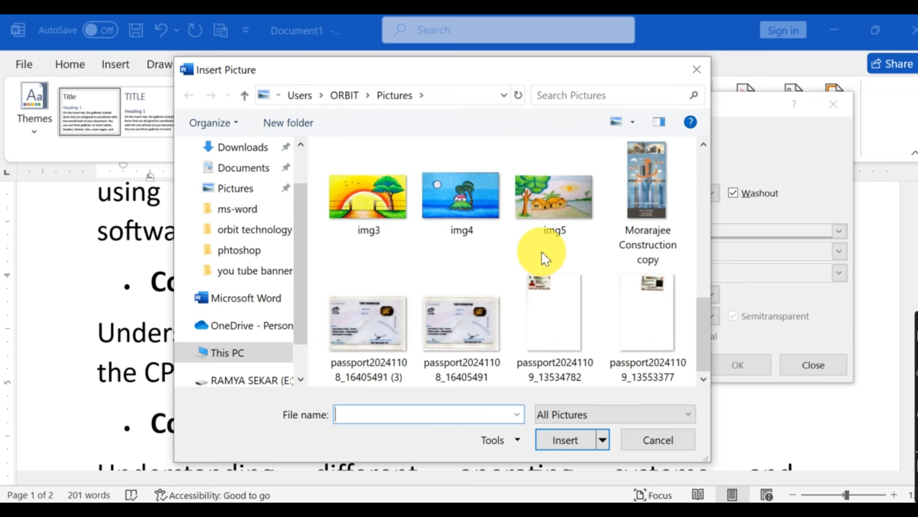
pyautogui.click(550, 211)
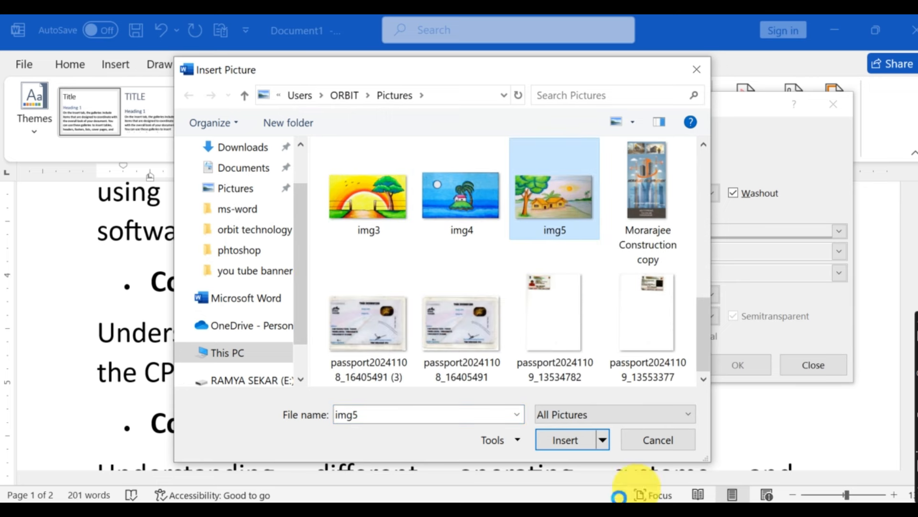
pyautogui.click(564, 440)
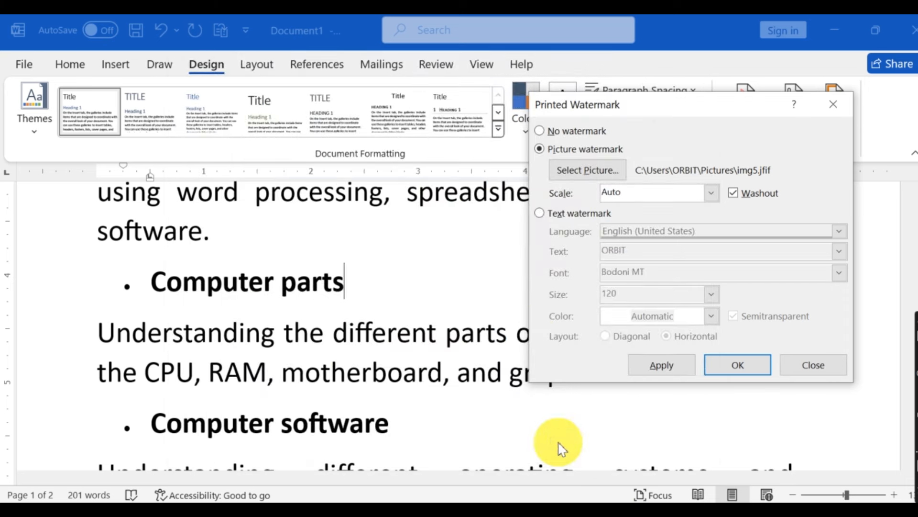
pyautogui.click(667, 365)
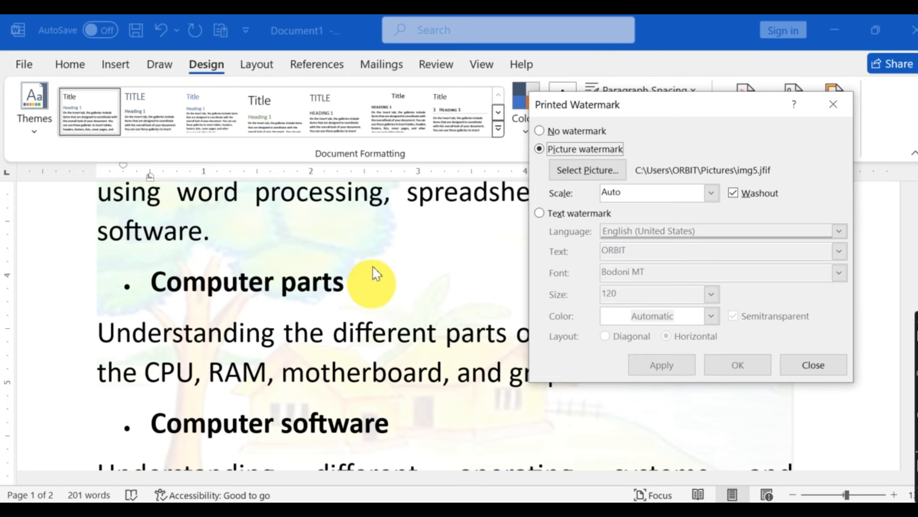
# Step: Set the picture watermark's scale to 150% and apply it
pyautogui.click(711, 192)
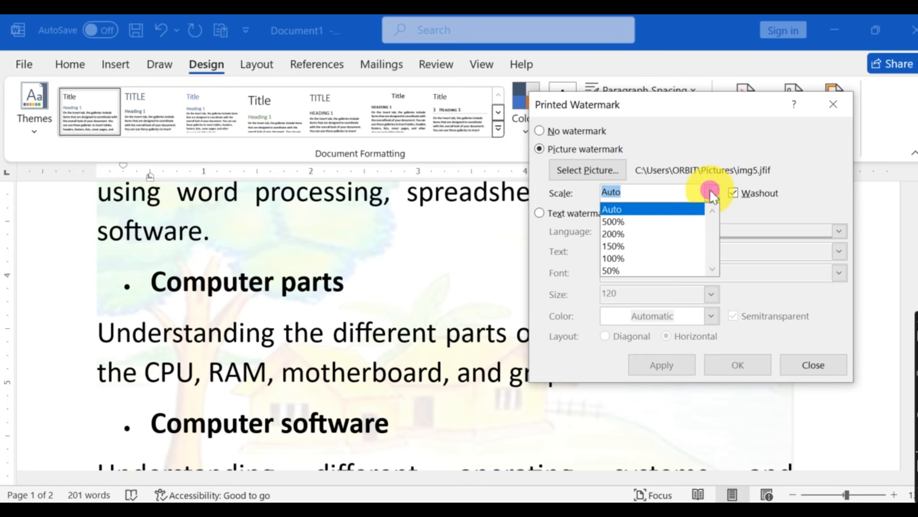
pyautogui.click(675, 246)
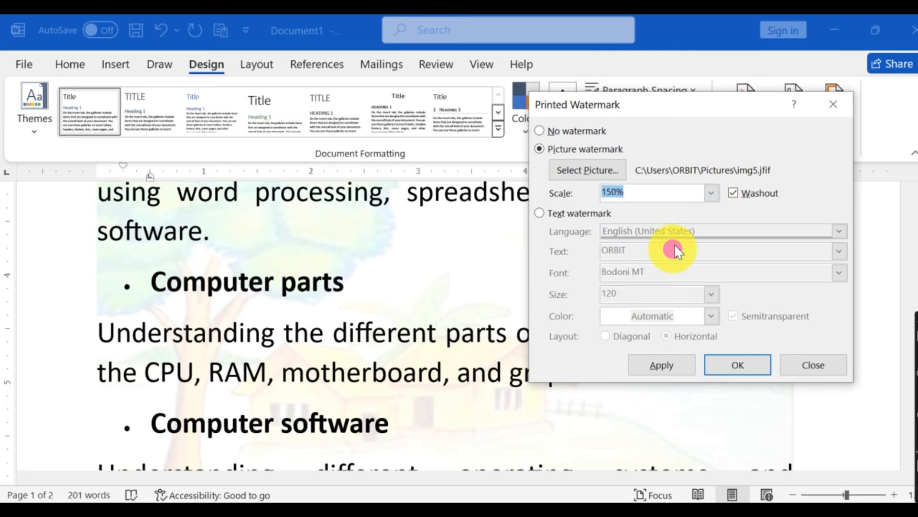
pyautogui.click(666, 363)
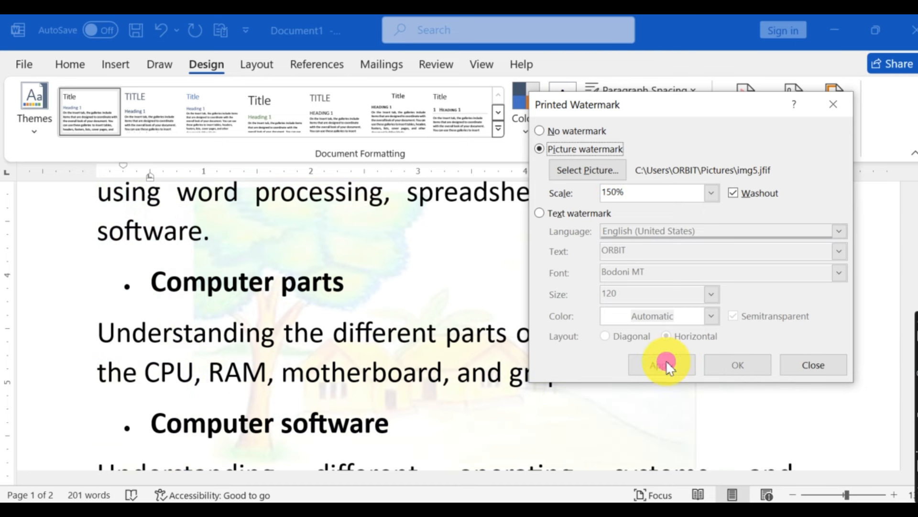
# Step: Set the picture watermark's scale to 100% and turn off Washout, applying each change
pyautogui.click(716, 194)
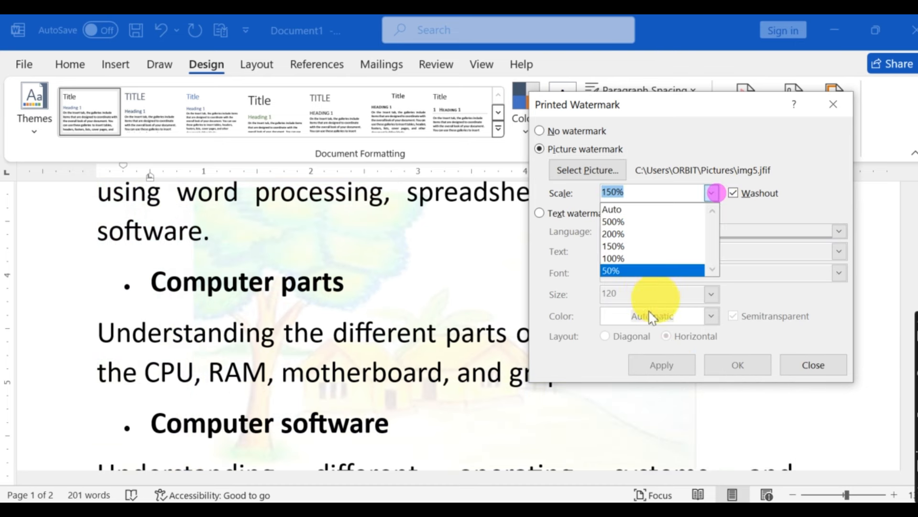
pyautogui.click(652, 259)
pyautogui.click(653, 361)
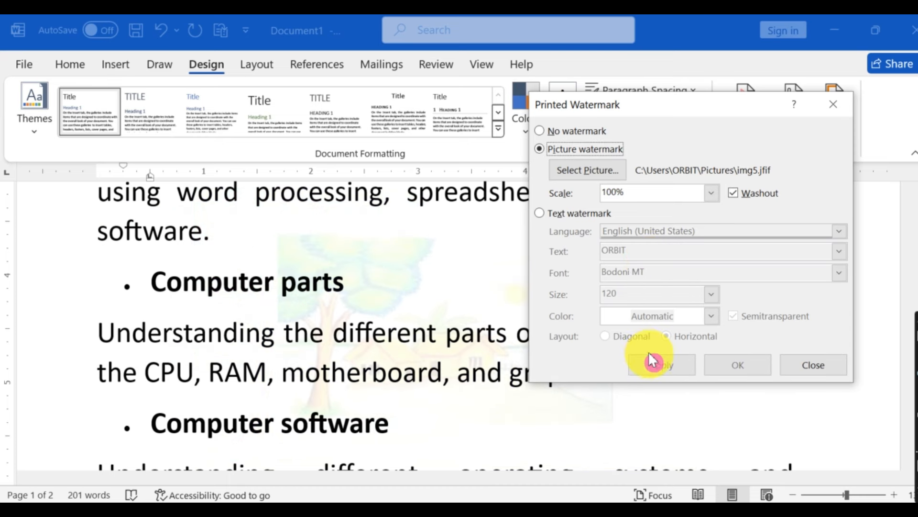
pyautogui.click(734, 194)
pyautogui.click(659, 362)
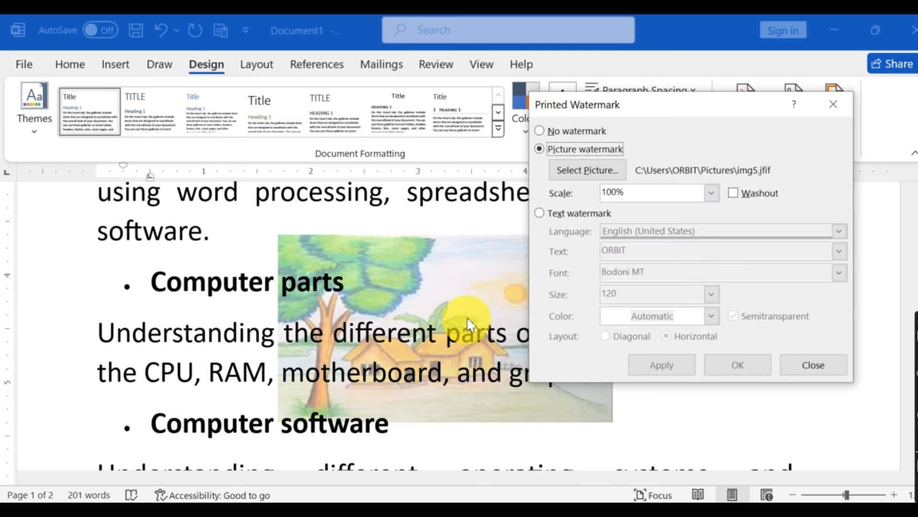
# Step: Set the picture watermark's scale to 500%, apply it and close the watermark settings
pyautogui.click(711, 193)
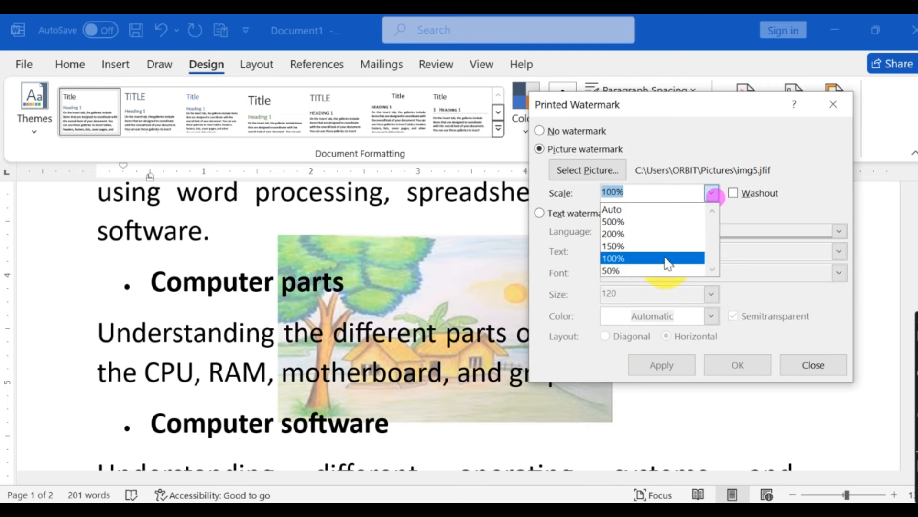
pyautogui.click(653, 222)
pyautogui.click(664, 364)
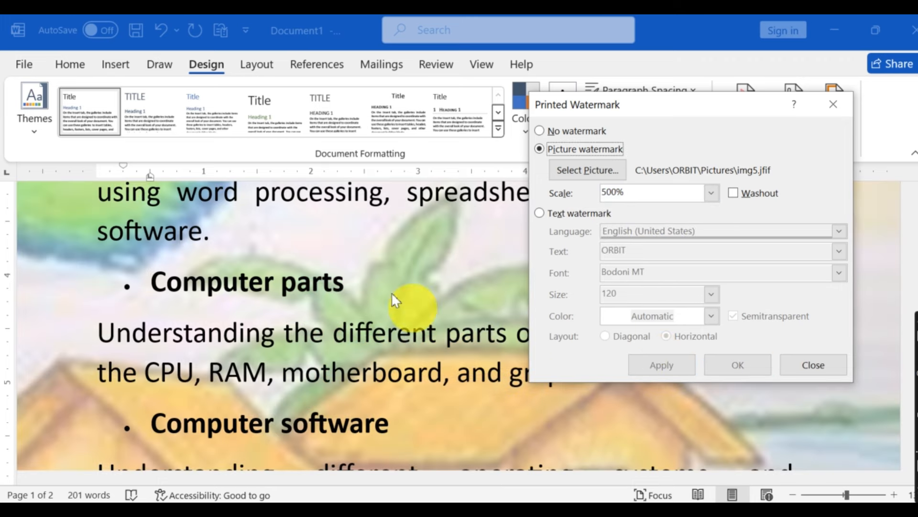
pyautogui.click(762, 359)
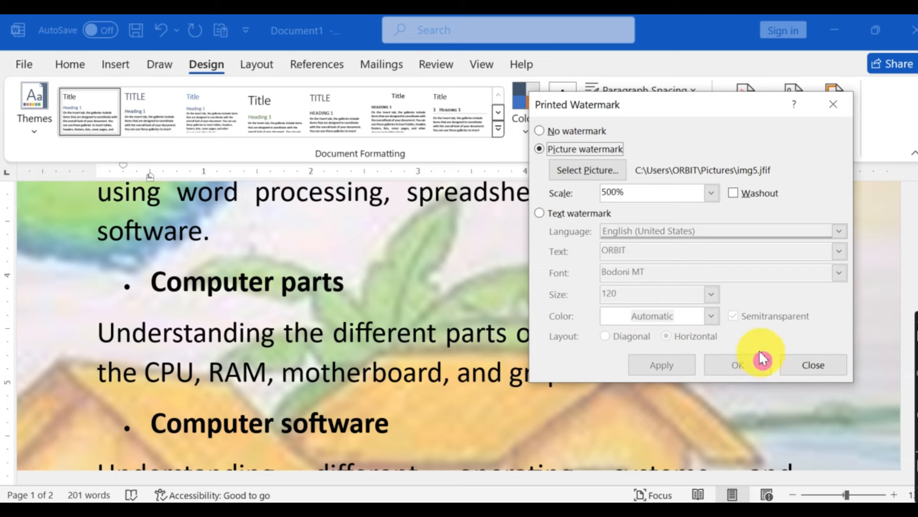
pyautogui.click(835, 107)
# Step: Remove the picture watermark from the document and undo the removal
pyautogui.scroll(-4, 622, 344)
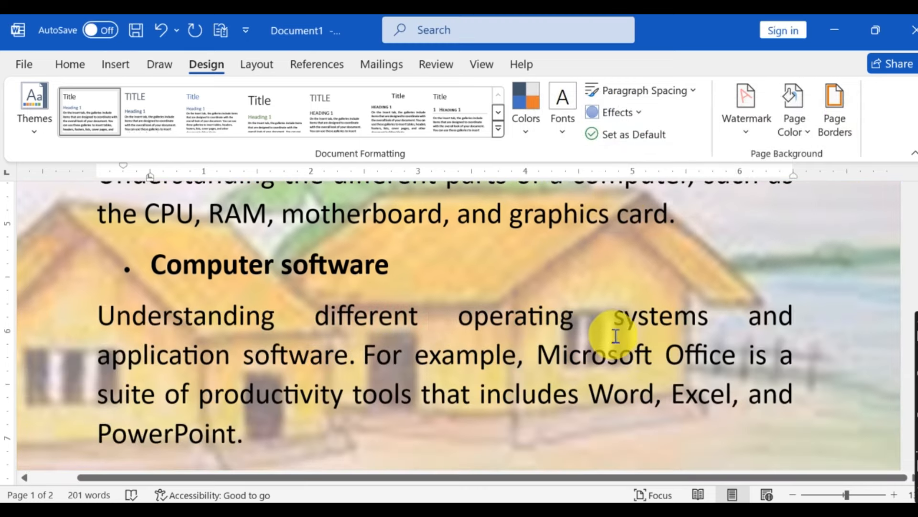
pyautogui.scroll(-2, 622, 344)
pyautogui.scroll(-3, 622, 343)
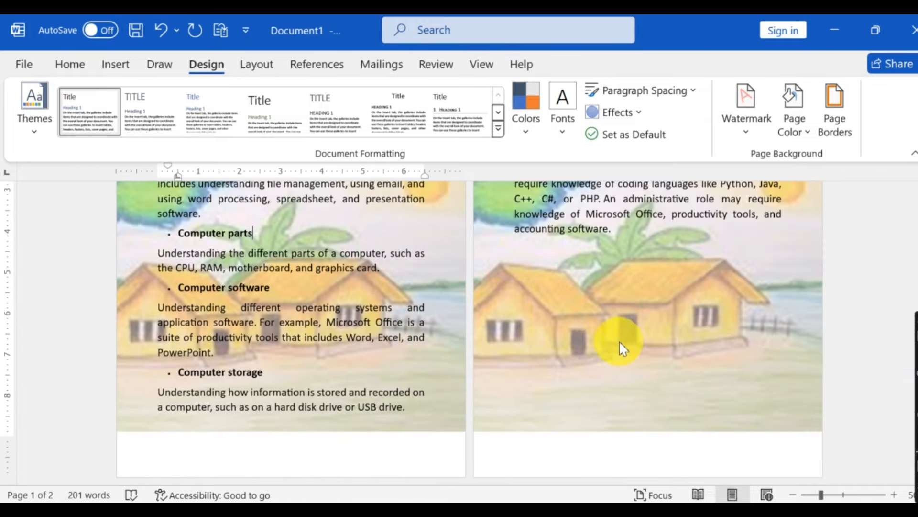
pyautogui.scroll(2, 630, 339)
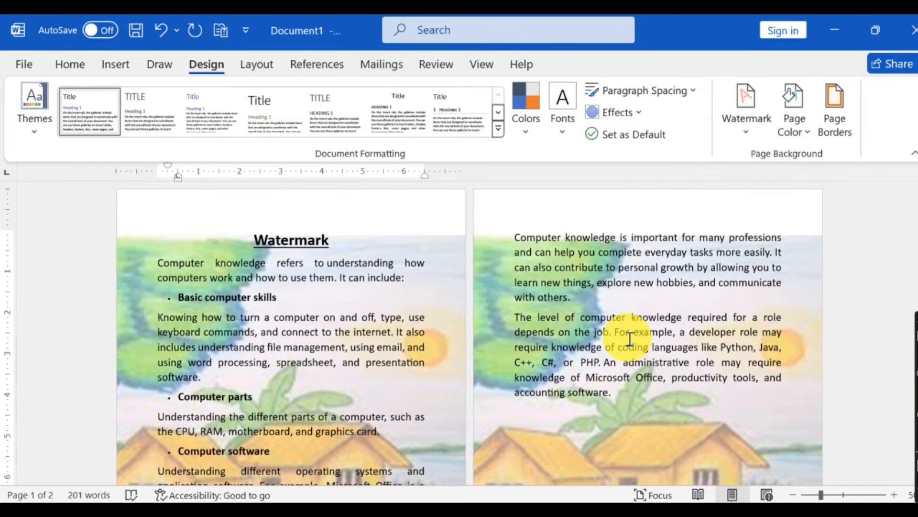
pyautogui.scroll(-5, 630, 338)
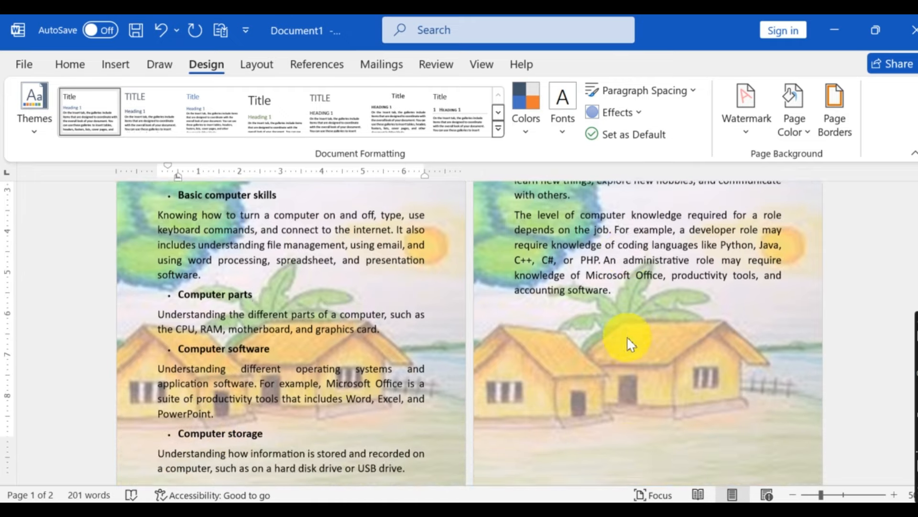
pyautogui.click(735, 139)
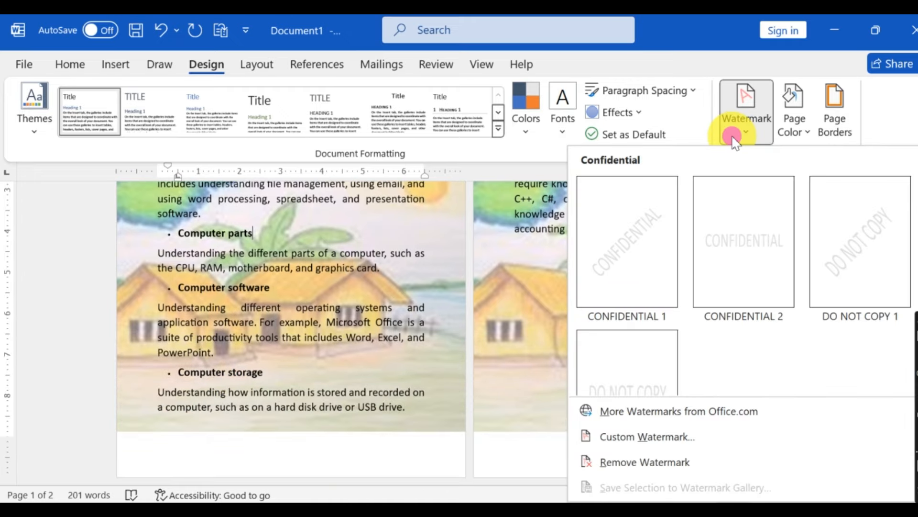
pyautogui.click(710, 461)
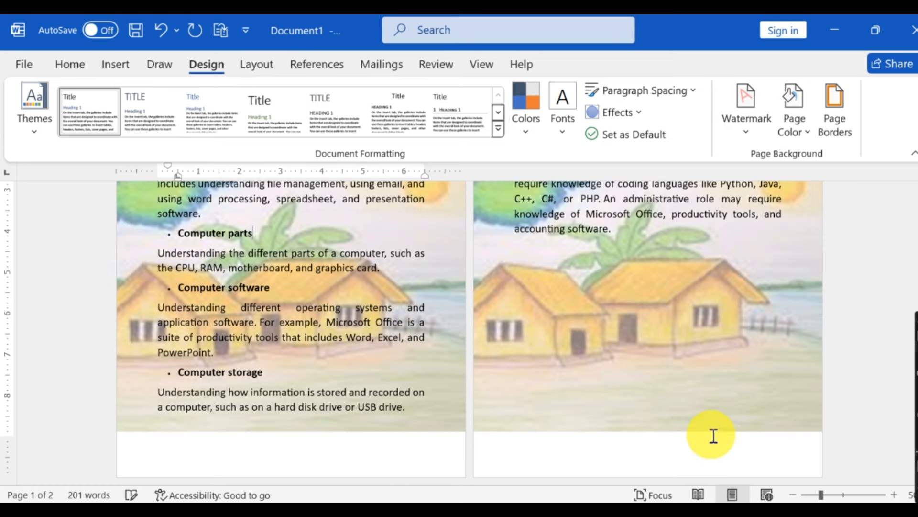
pyautogui.hotkey('ctrl', 'z')
# Step: Insert page breaks below the text on page 2 to add eight blank pages to the document
pyautogui.click(707, 393)
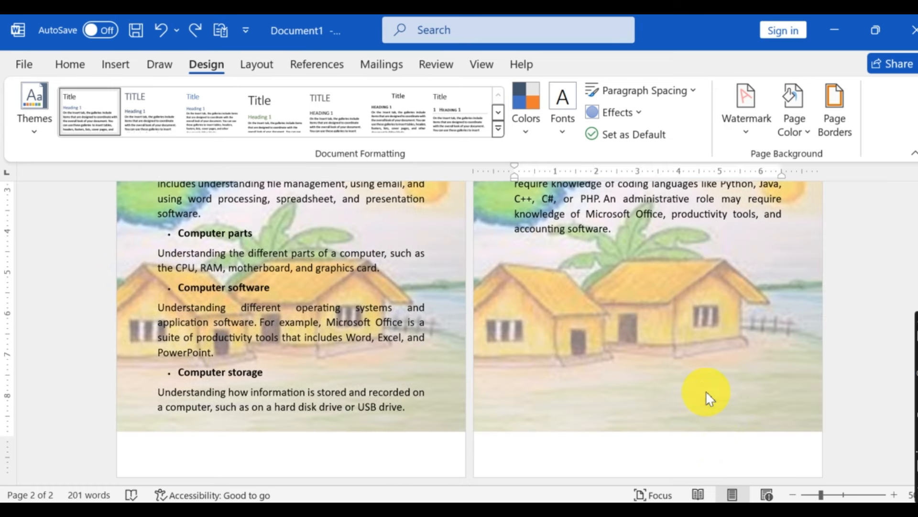
pyautogui.hotkey('ctrl', 'Return')
pyautogui.hotkey('ctrl', 'Return')
pyautogui.hotkey('ctrl', 'Return')
pyautogui.hotkey('ctrl', 'Return')
pyautogui.hotkey('ctrl', 'Return')
pyautogui.hotkey('ctrl', 'Return')
# Step: Examine how the picture watermark repeats across all pages of the document, including the added blank ones
pyautogui.scroll(3, 710, 397)
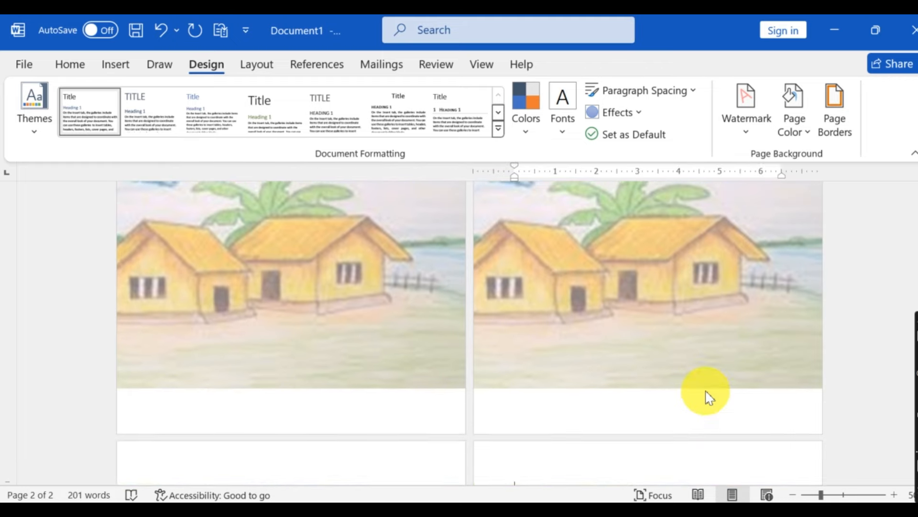
pyautogui.keyDown('ctrl'); pyautogui.scroll(-5, 707, 391); pyautogui.keyUp('ctrl')
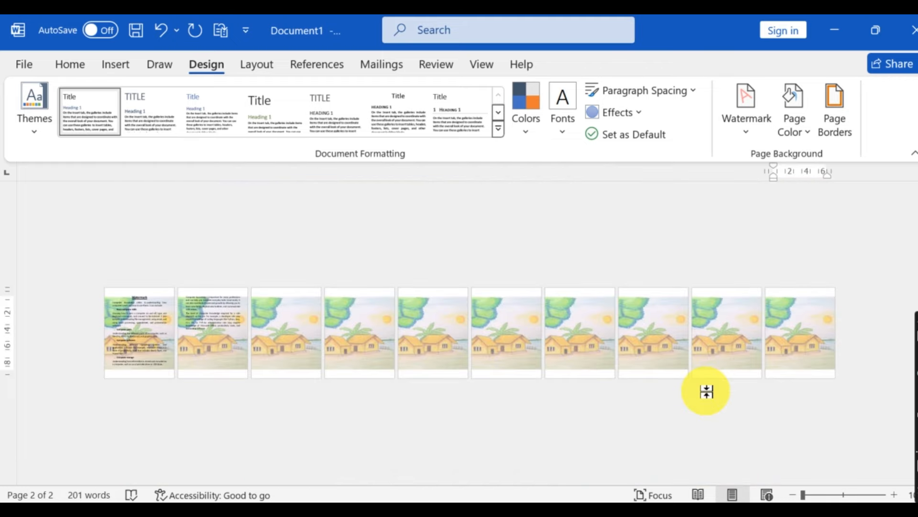
pyautogui.keyDown('ctrl'); pyautogui.scroll(5, 586, 372); pyautogui.keyUp('ctrl')
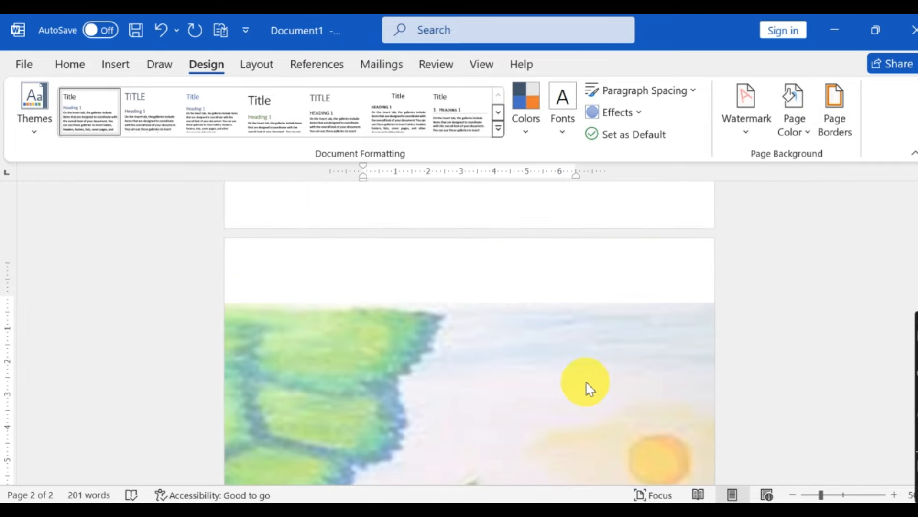
pyautogui.keyDown('ctrl'); pyautogui.scroll(-5, 589, 386); pyautogui.keyUp('ctrl')
pyautogui.keyDown('ctrl'); pyautogui.scroll(4, 598, 402); pyautogui.keyUp('ctrl')
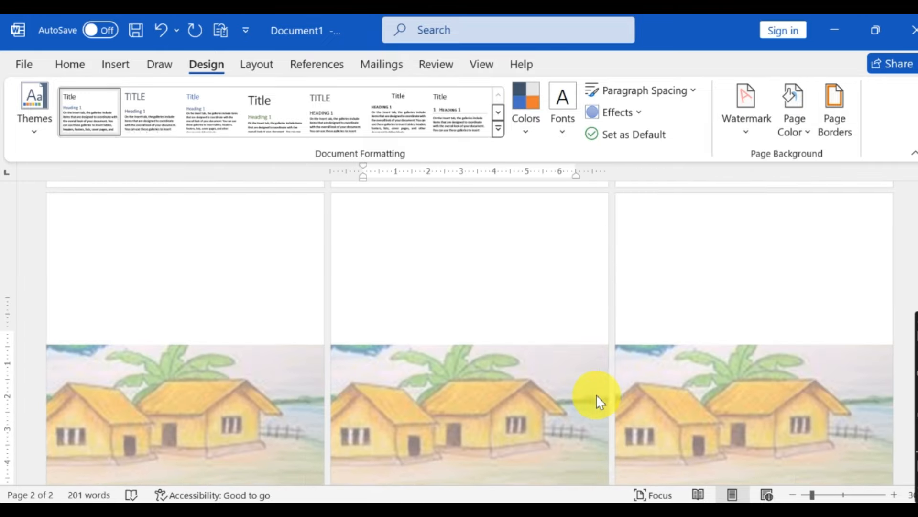
pyautogui.keyDown('ctrl'); pyautogui.scroll(-1, 425, 328); pyautogui.keyUp('ctrl')
pyautogui.scroll(5, 433, 328)
pyautogui.scroll(5, 440, 324)
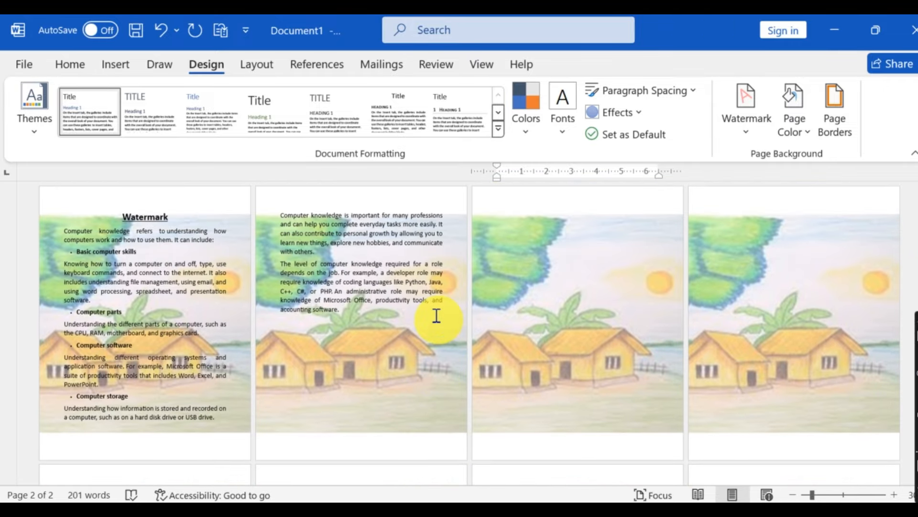
pyautogui.click(189, 214)
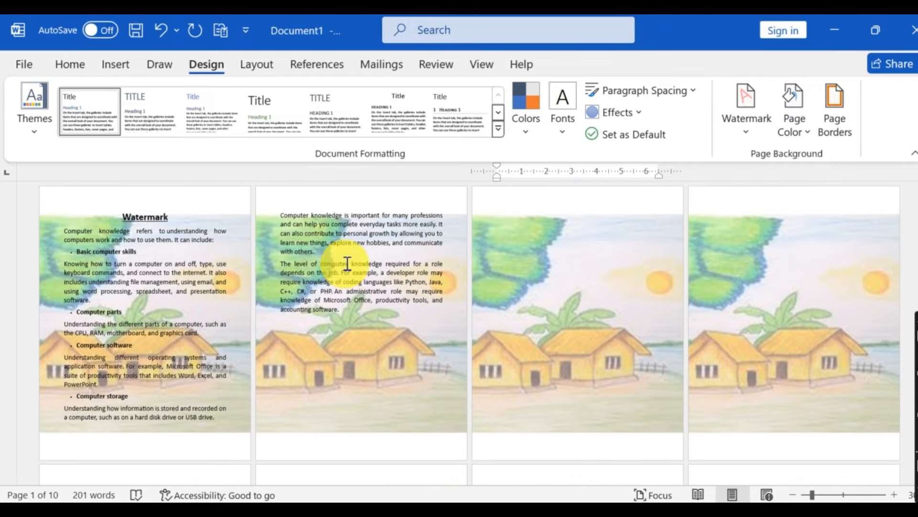